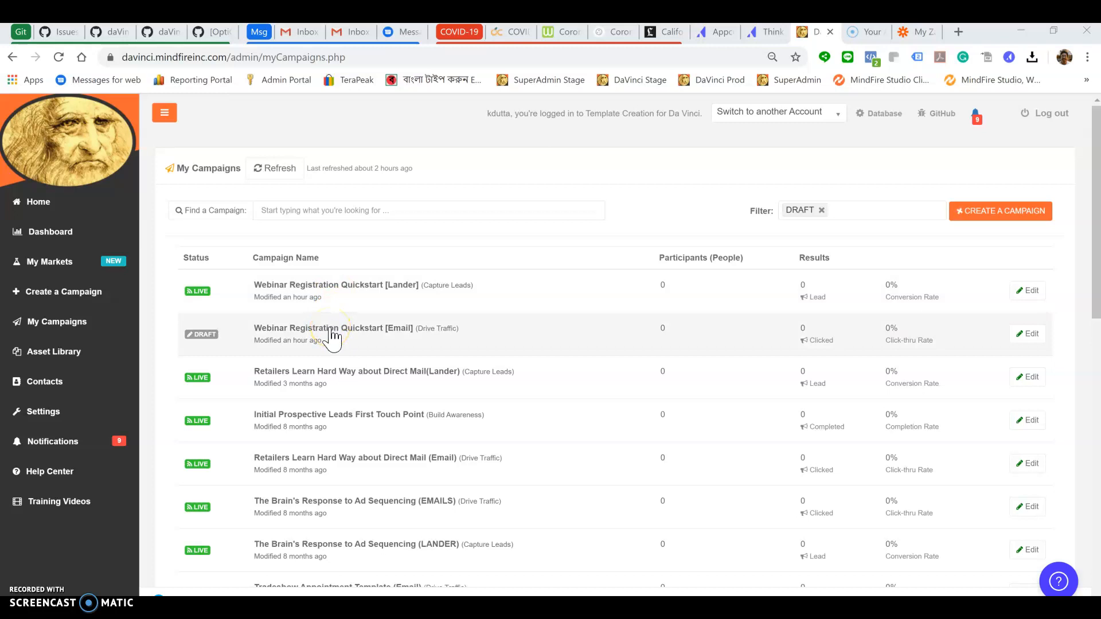
Open the settings page of the draft 'Webinar Registration Quickstart [Email]' campaign from My Campaigns
click(332, 332)
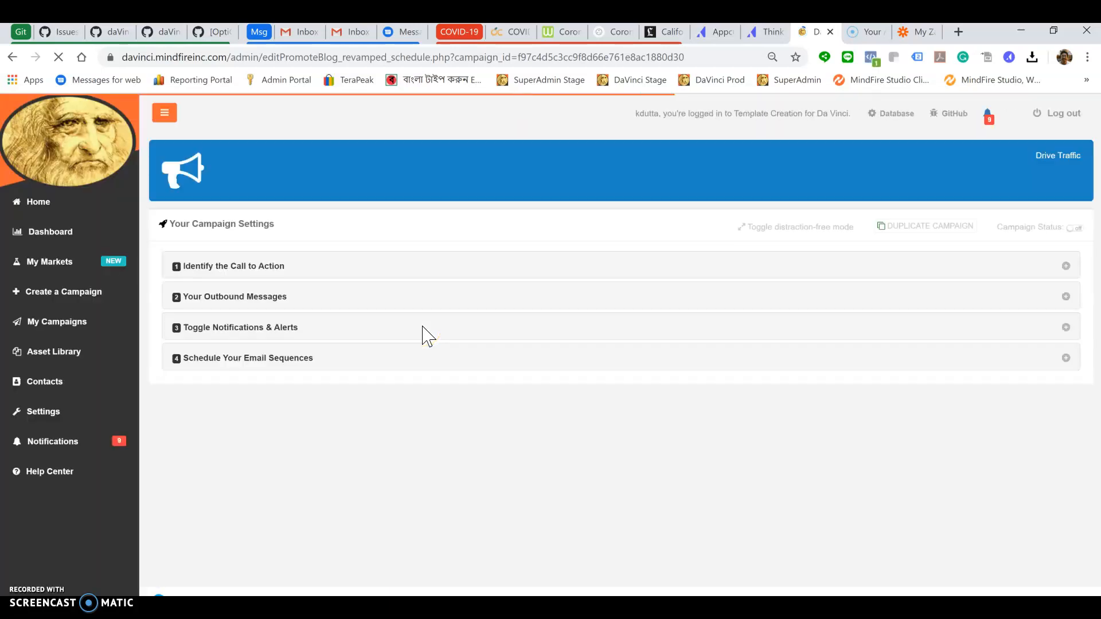
Inspect the call-to-action settings, checking the targeted URL choices without changing anything
click(242, 268)
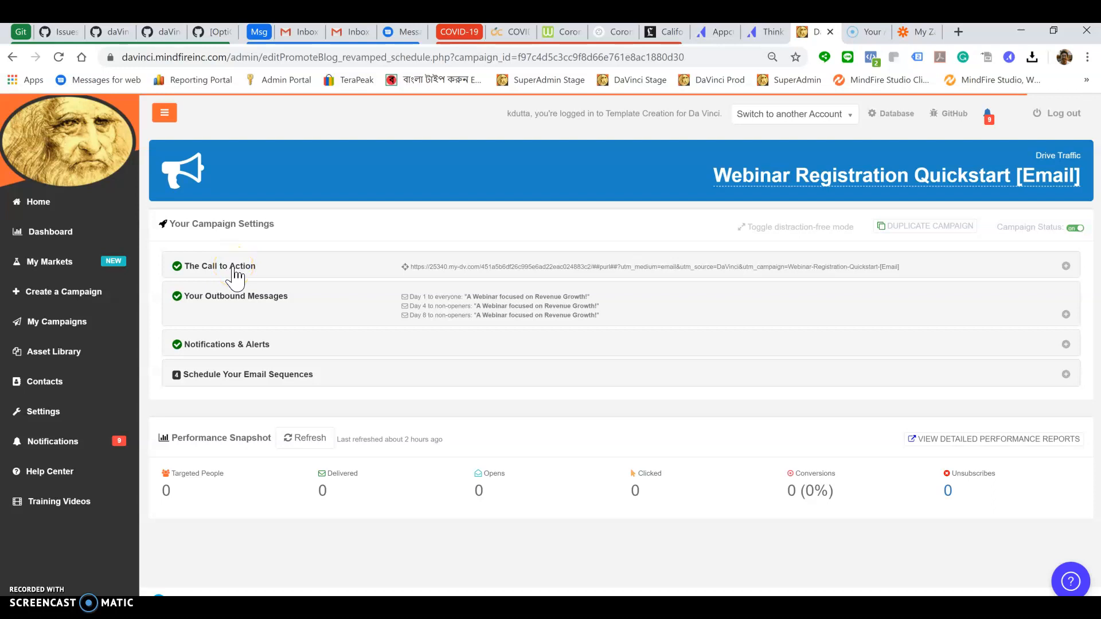
click(236, 274)
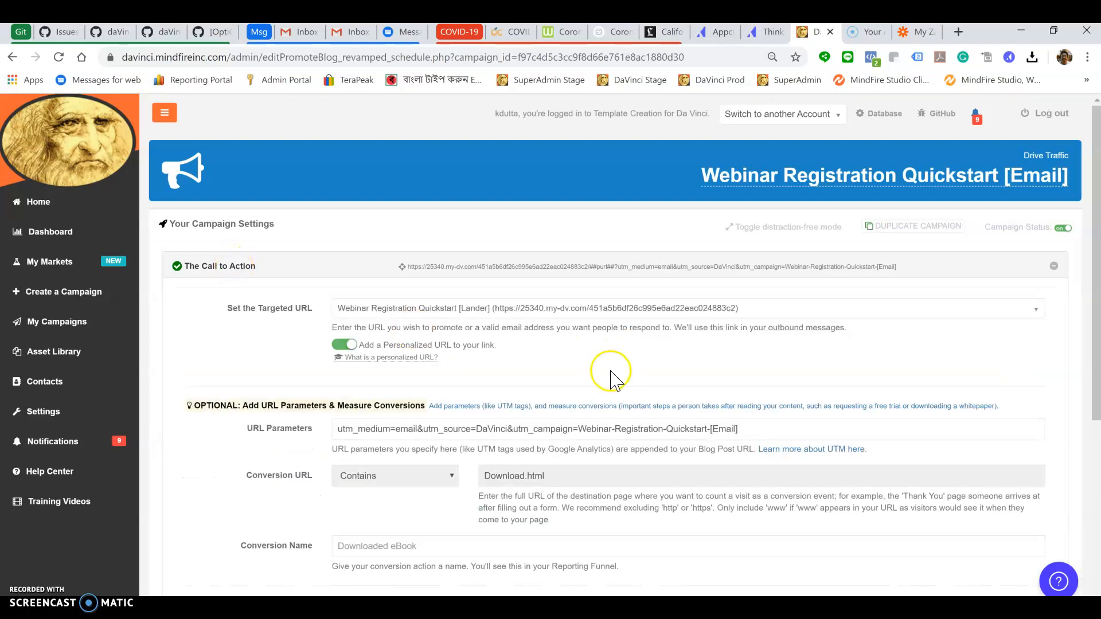
click(932, 311)
click(930, 309)
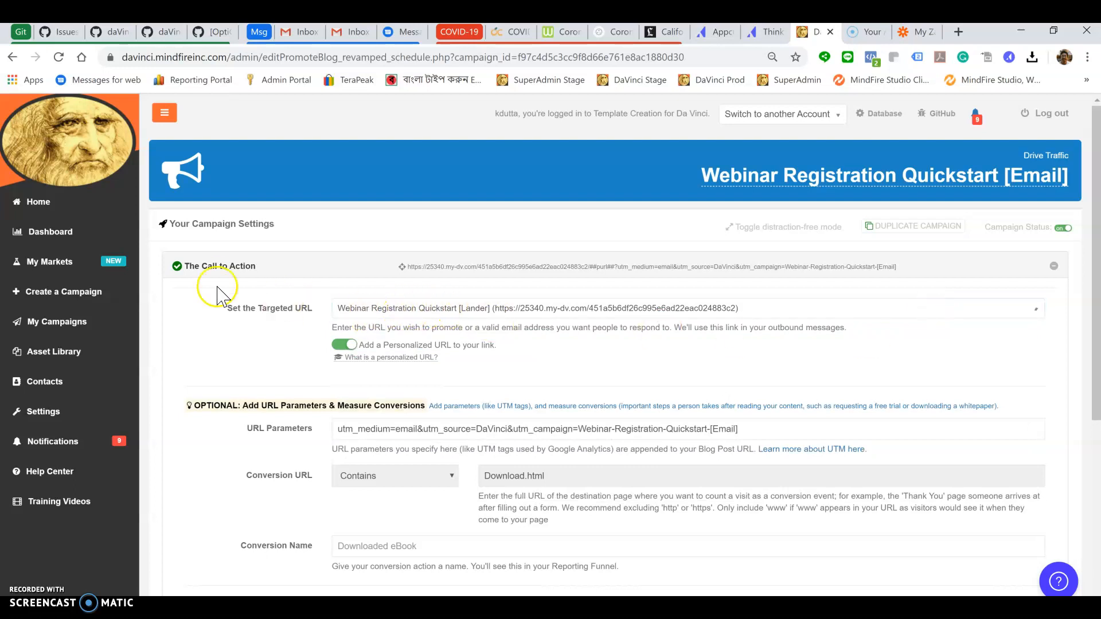
click(223, 268)
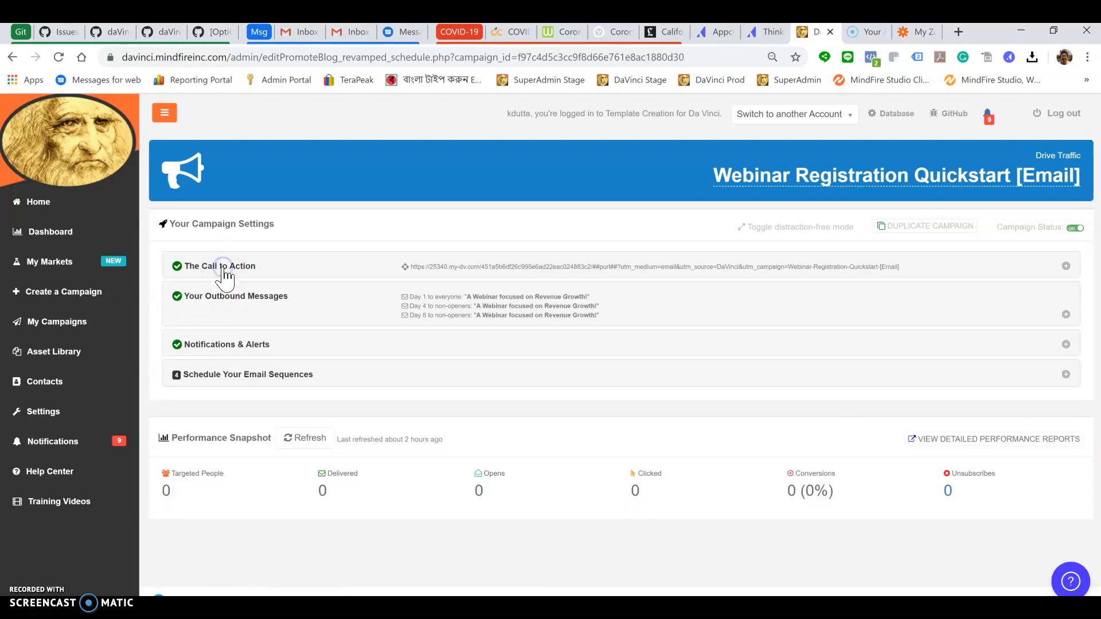
Review the outbound E-mail, Facebook and LinkedIn post messages, then return to My Campaigns
click(228, 299)
scroll(455, 393, down, 2)
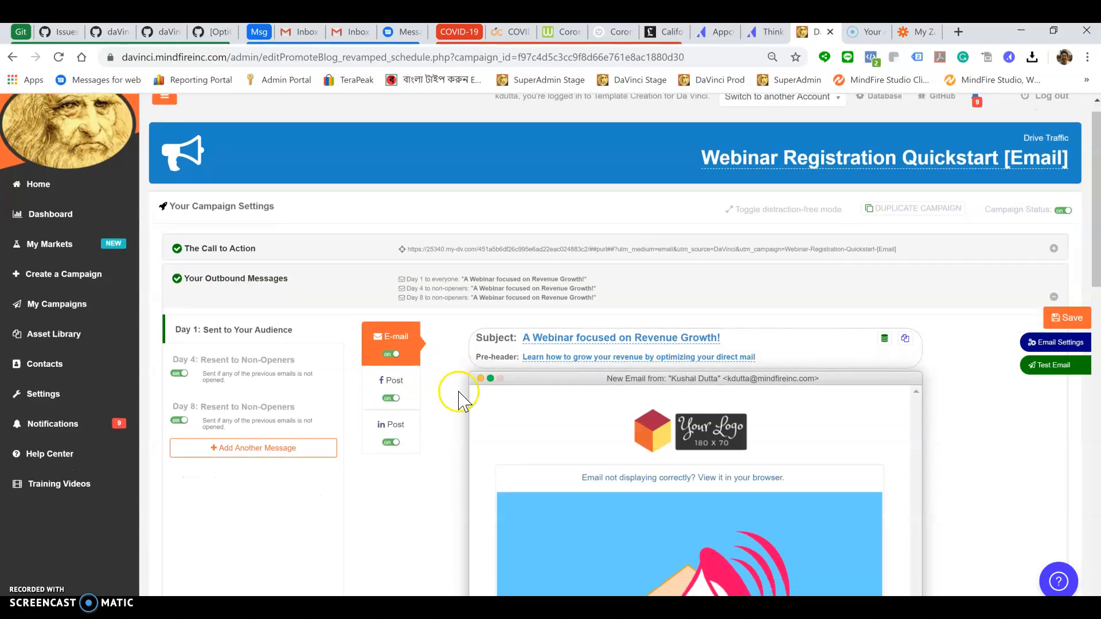
scroll(456, 395, down, 7)
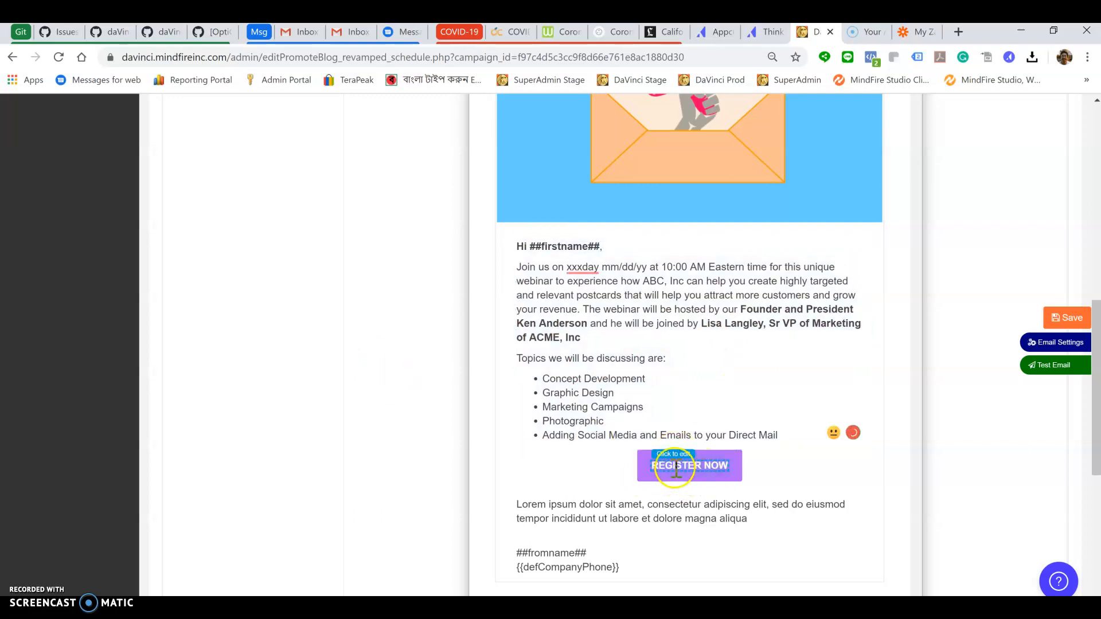
scroll(440, 410, up, 4)
scroll(439, 409, up, 4)
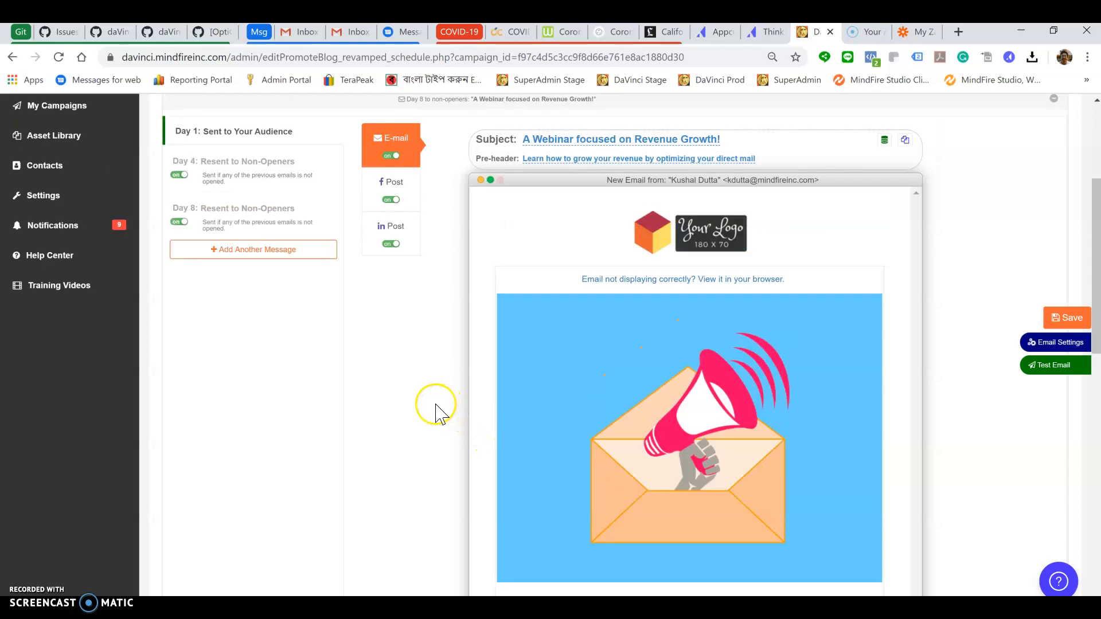
click(408, 255)
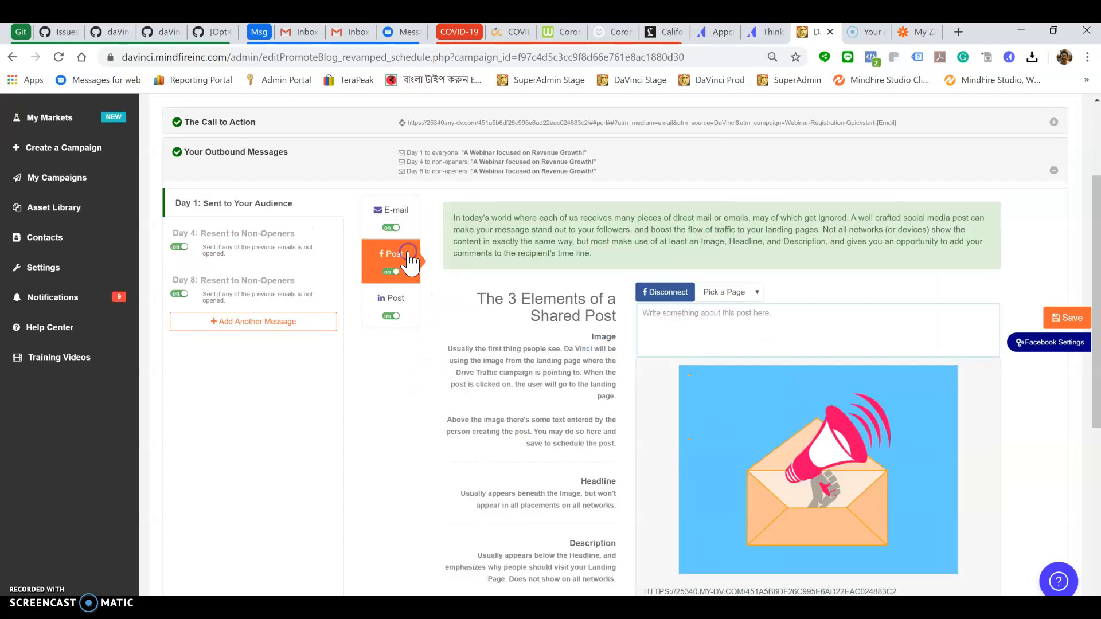
click(406, 299)
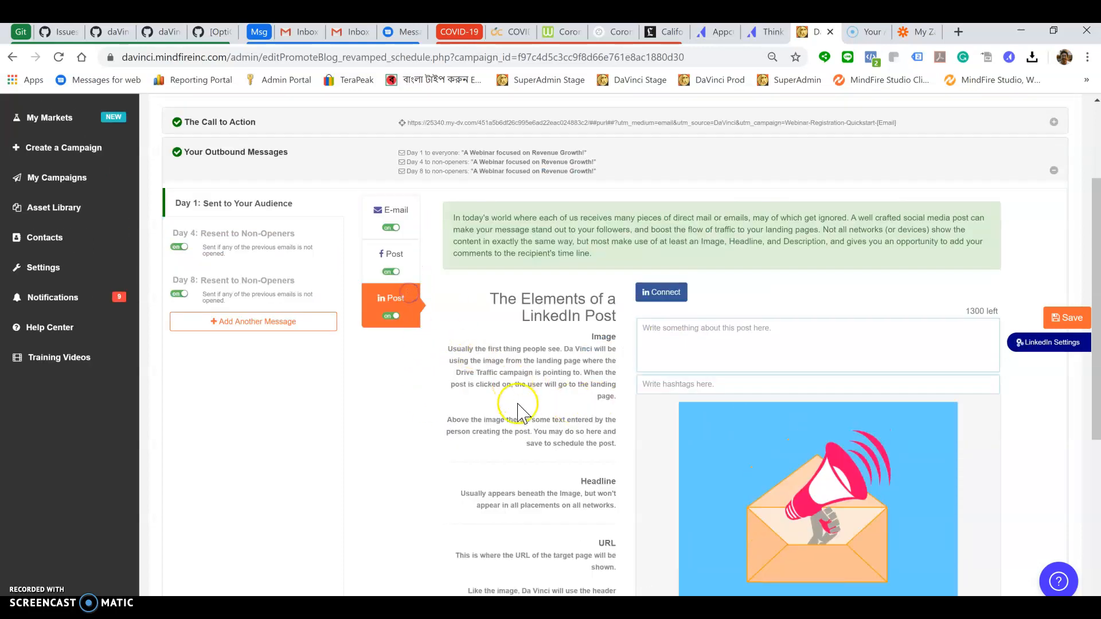
scroll(584, 432, down, 3)
scroll(580, 427, up, 3)
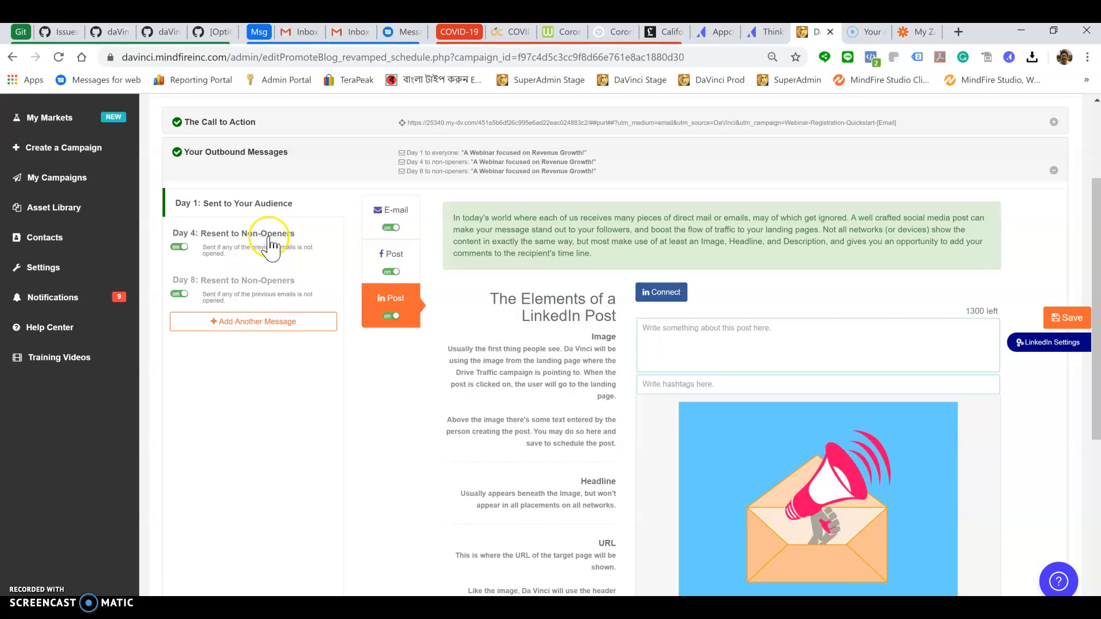
scroll(223, 462, up, 3)
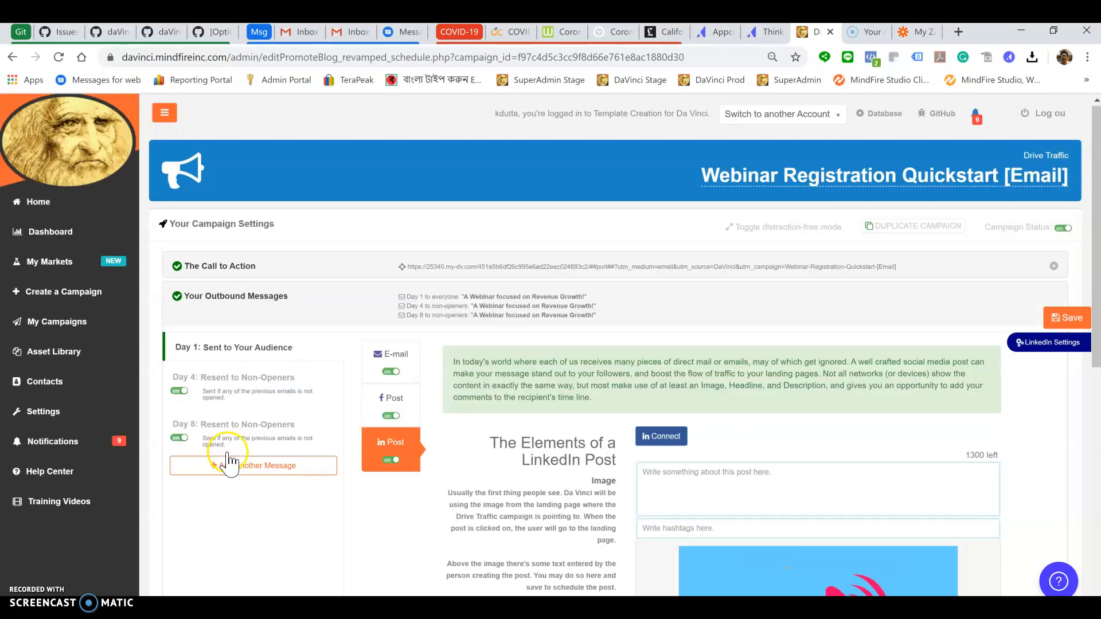
click(71, 328)
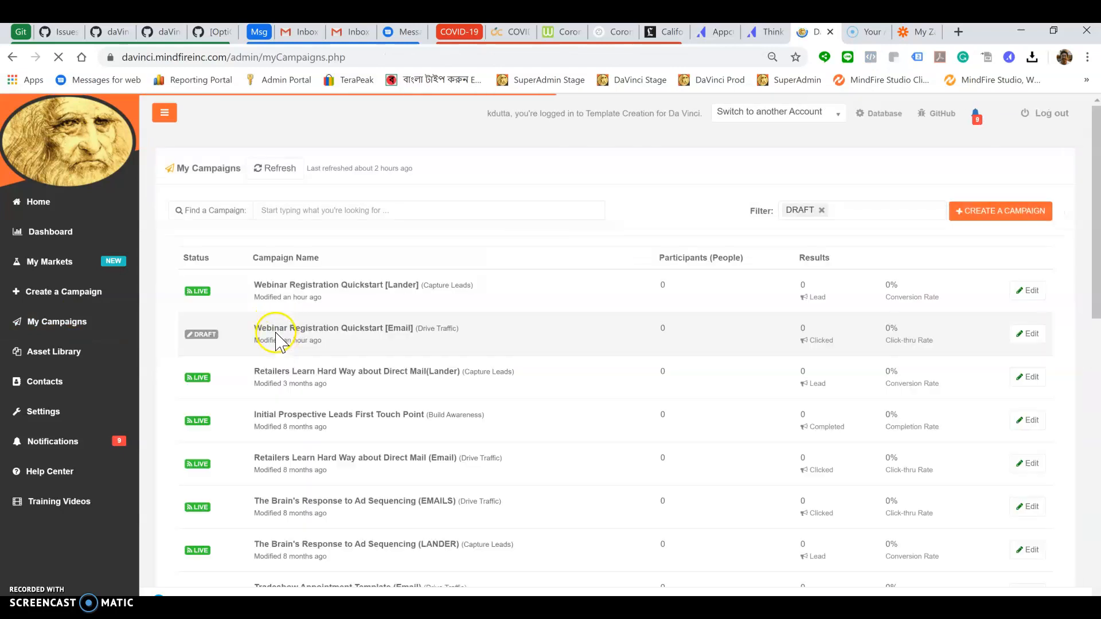
Open the Lander campaign's Set Up Your Landing Page section and dismiss the reselect-template alert
click(330, 286)
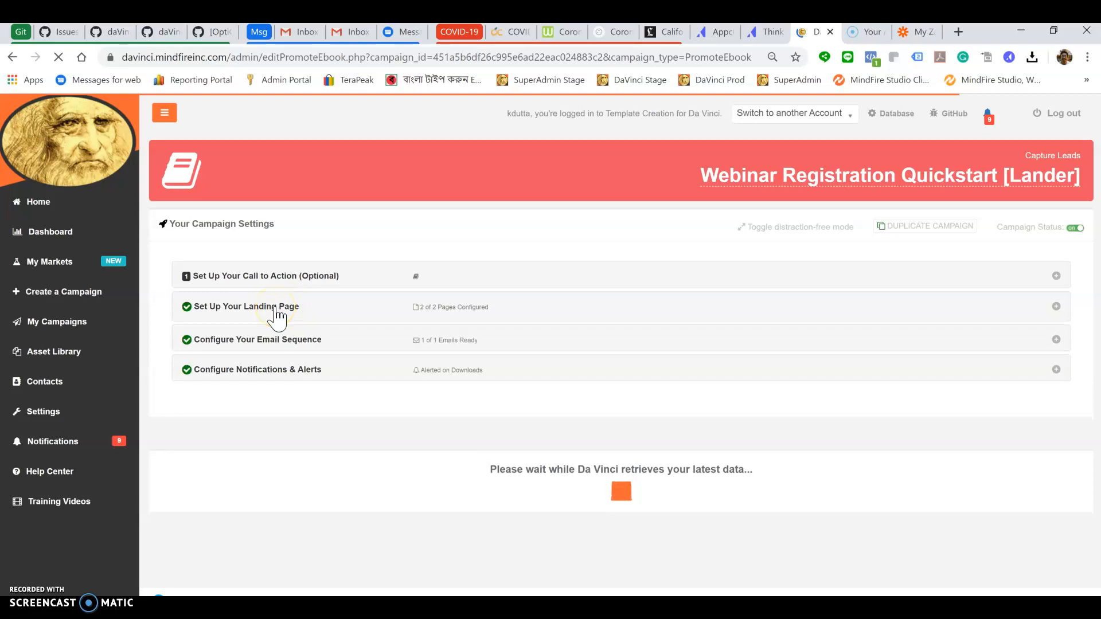
click(277, 313)
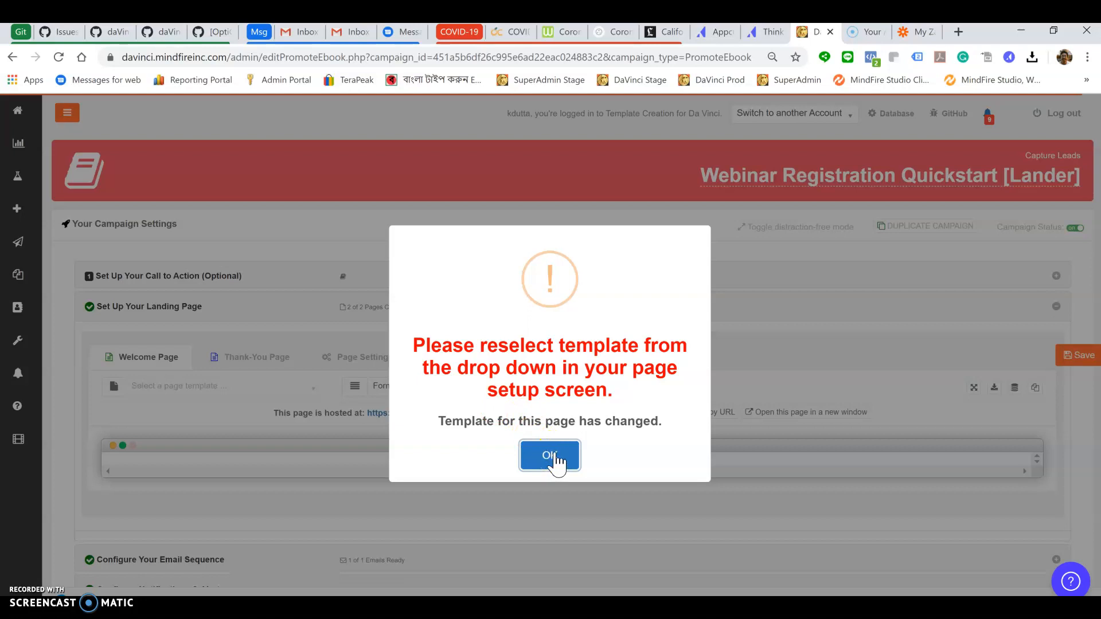
click(560, 460)
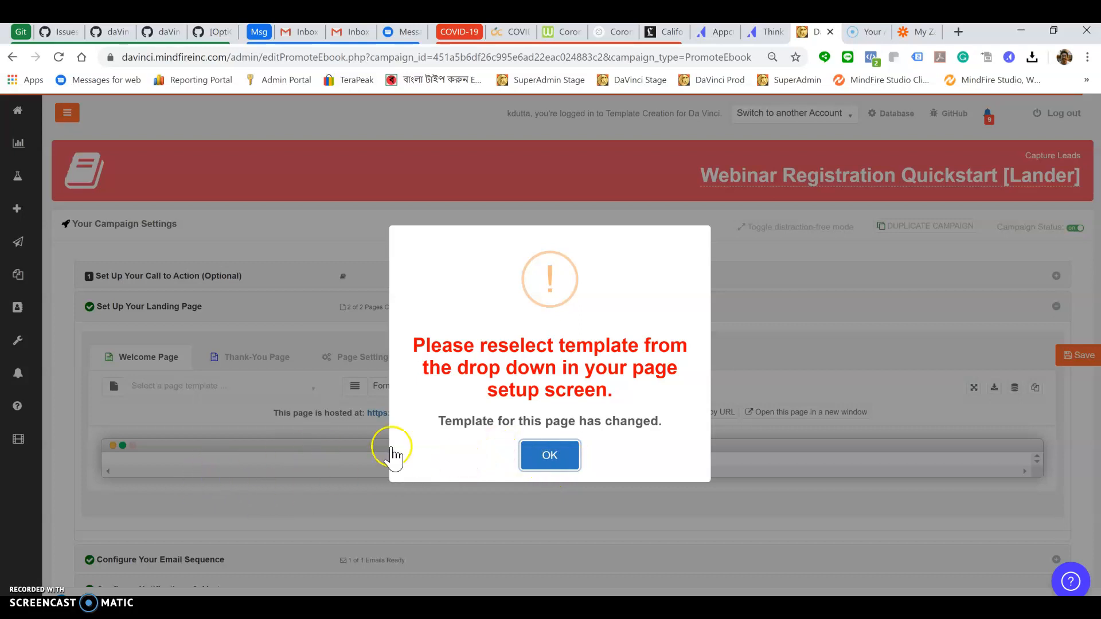
click(561, 459)
scroll(522, 467, down, 3)
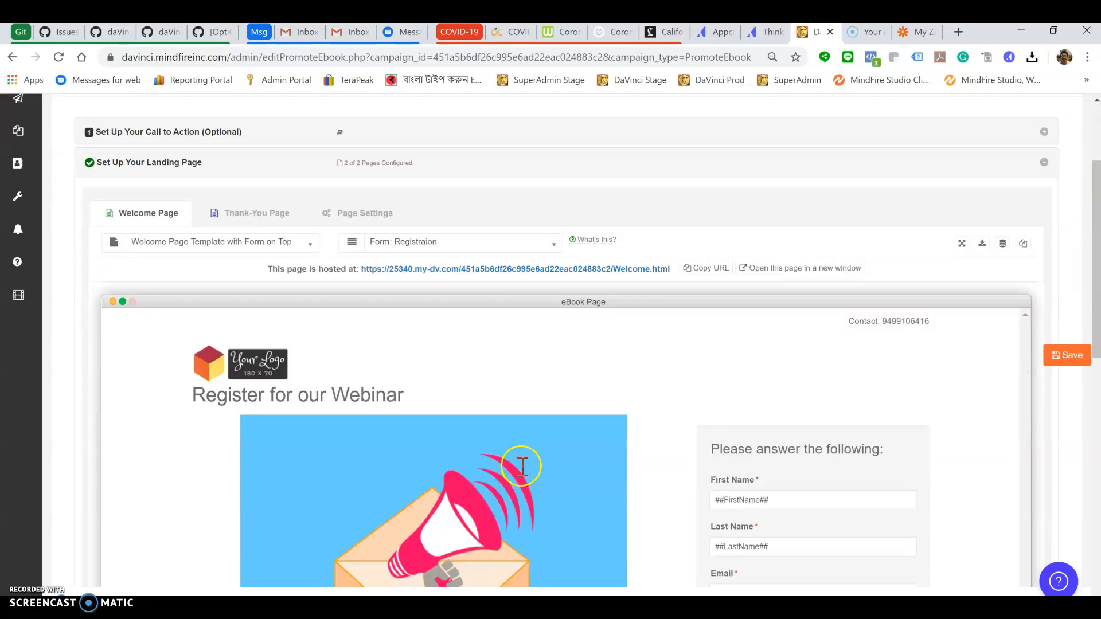
scroll(607, 388, down, 4)
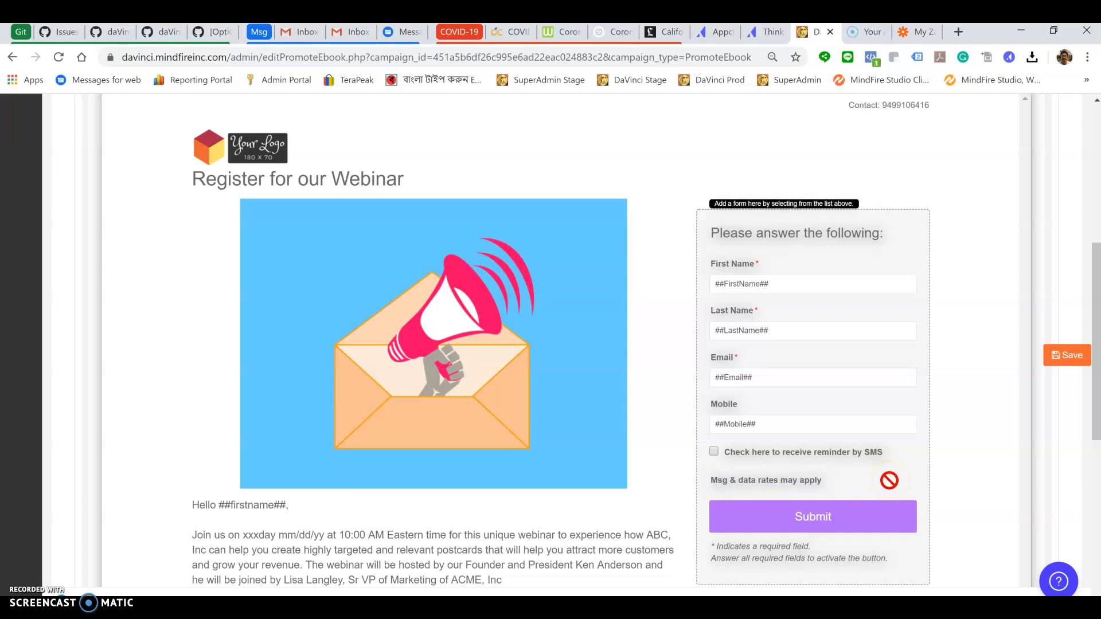
scroll(562, 526, down, 4)
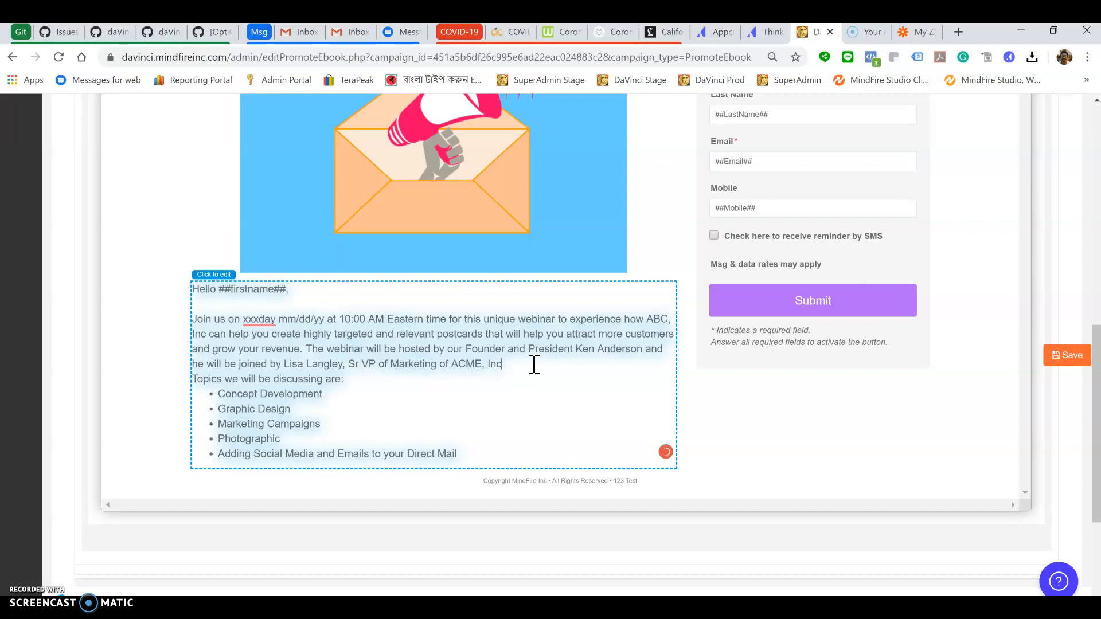
scroll(643, 354, up, 4)
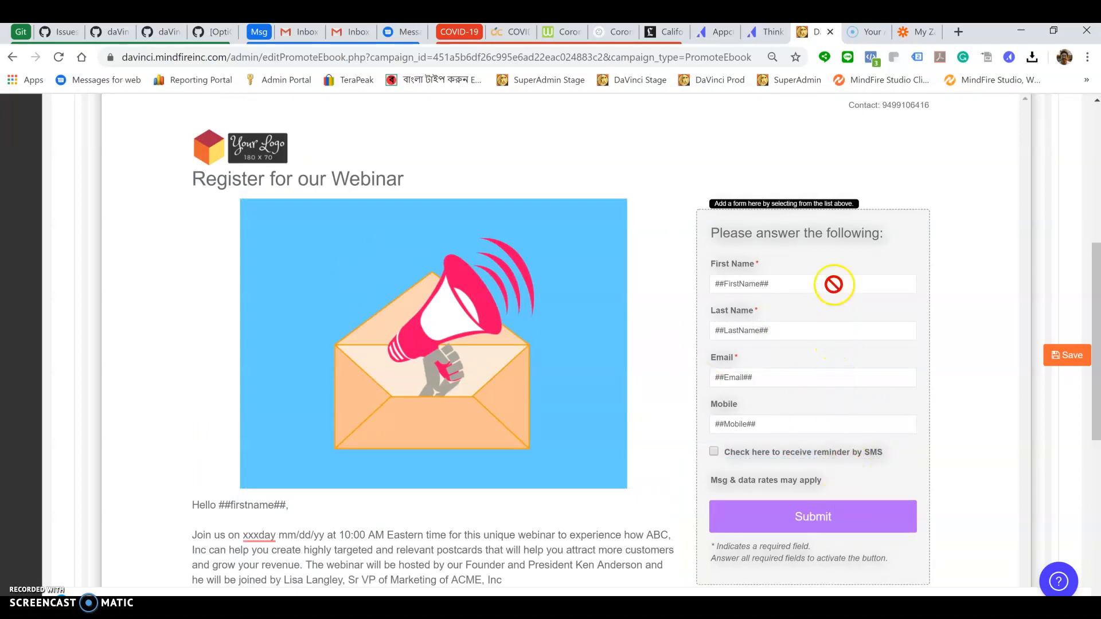
scroll(833, 293, up, 3)
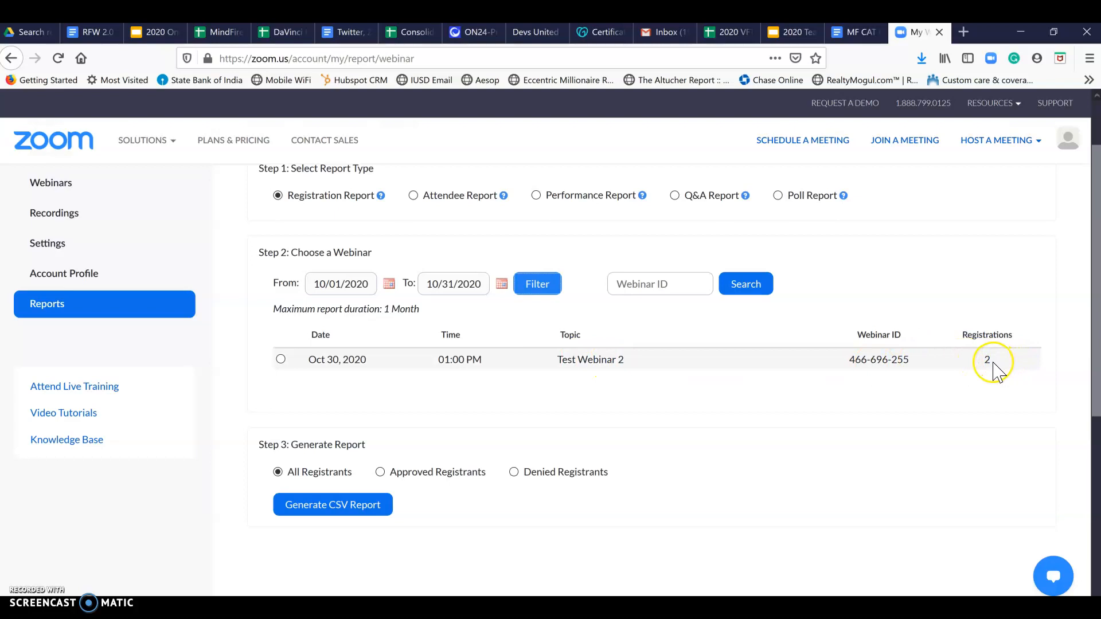
click(542, 287)
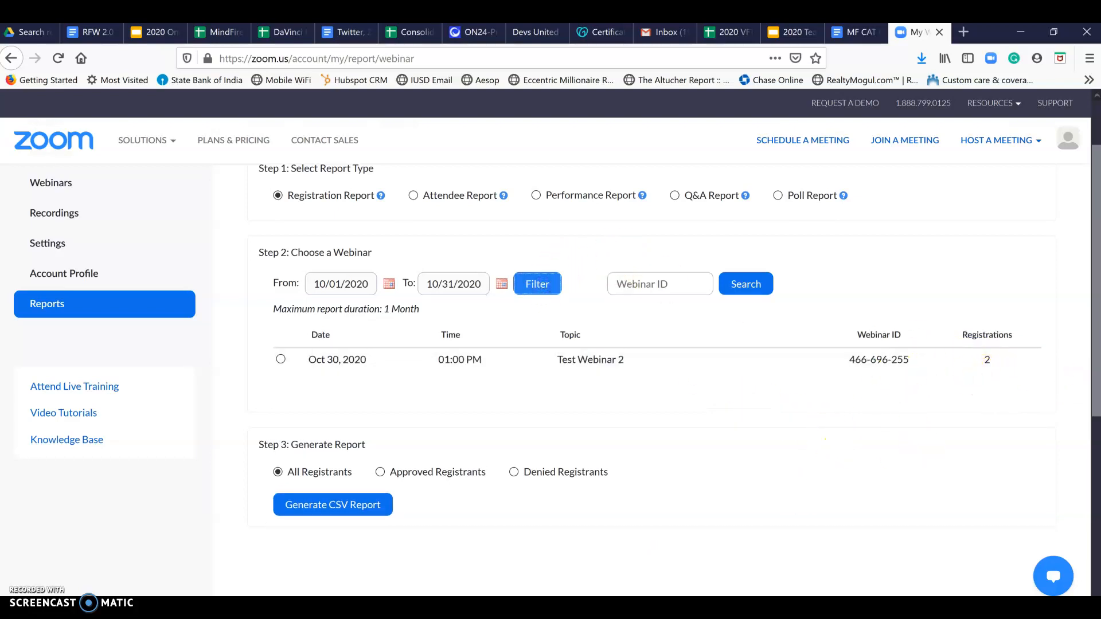
key(alt+Tab)
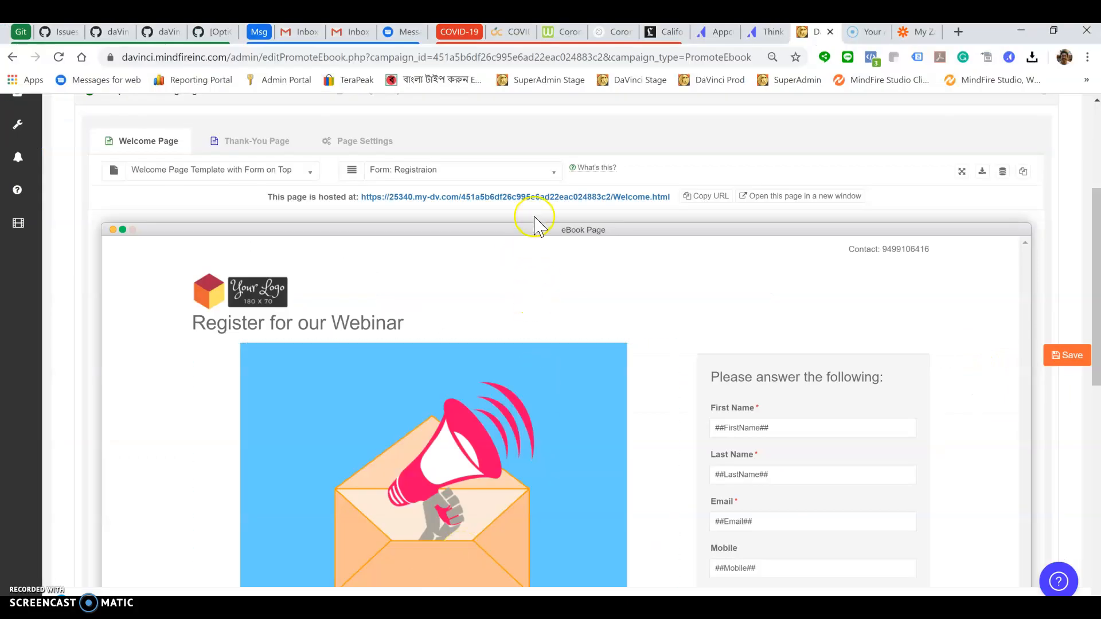
Open the hosted Welcome page and load the contact's personalized landing page address
click(539, 200)
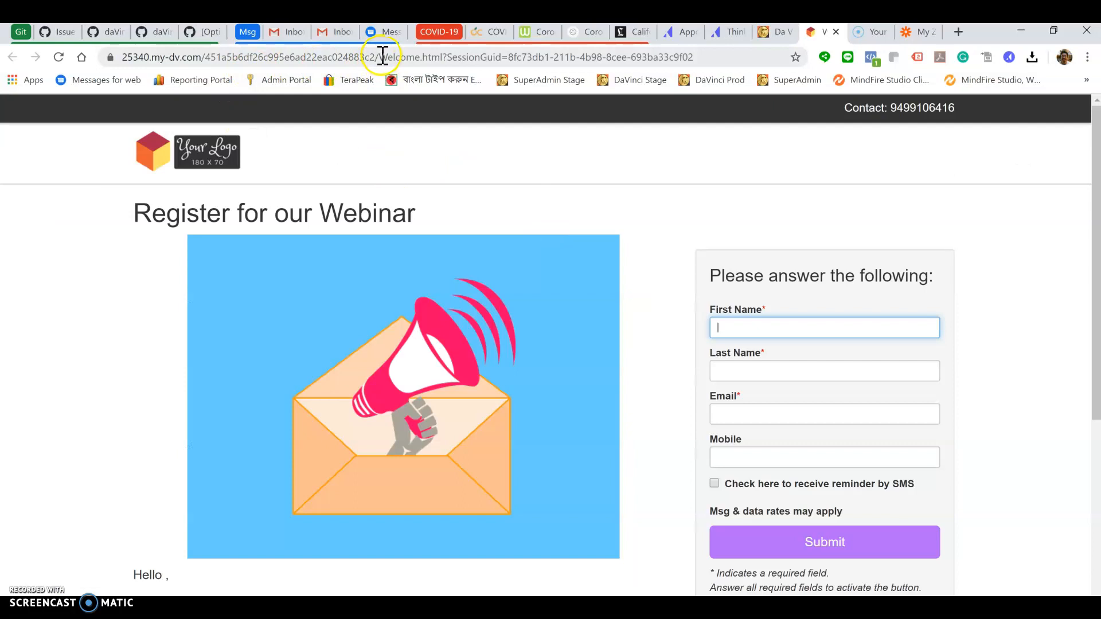
drag(383, 57, 769, 58)
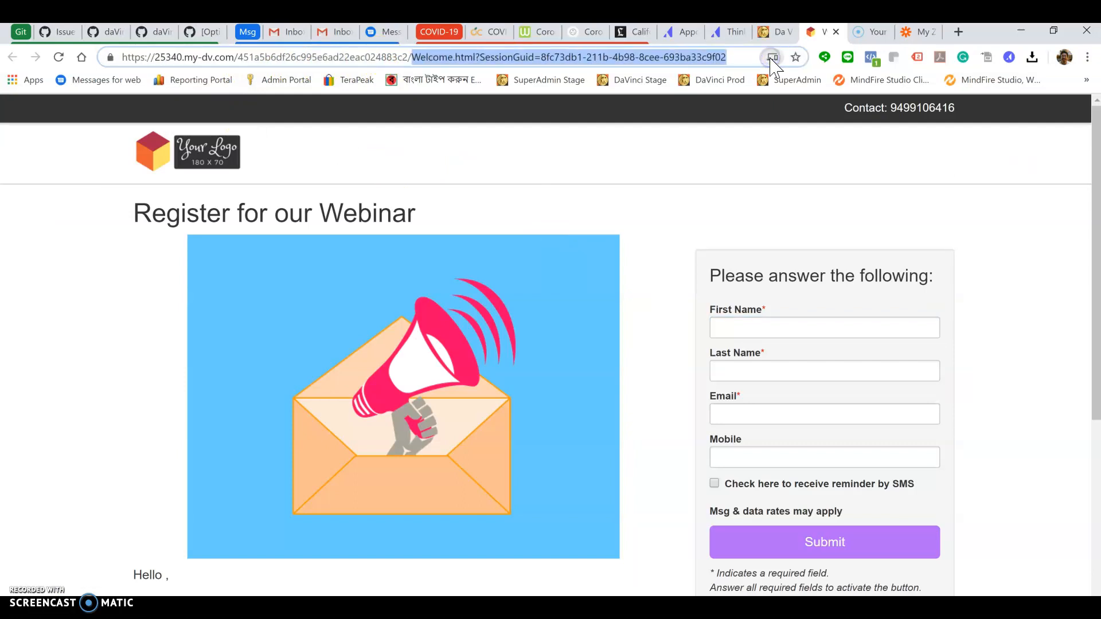
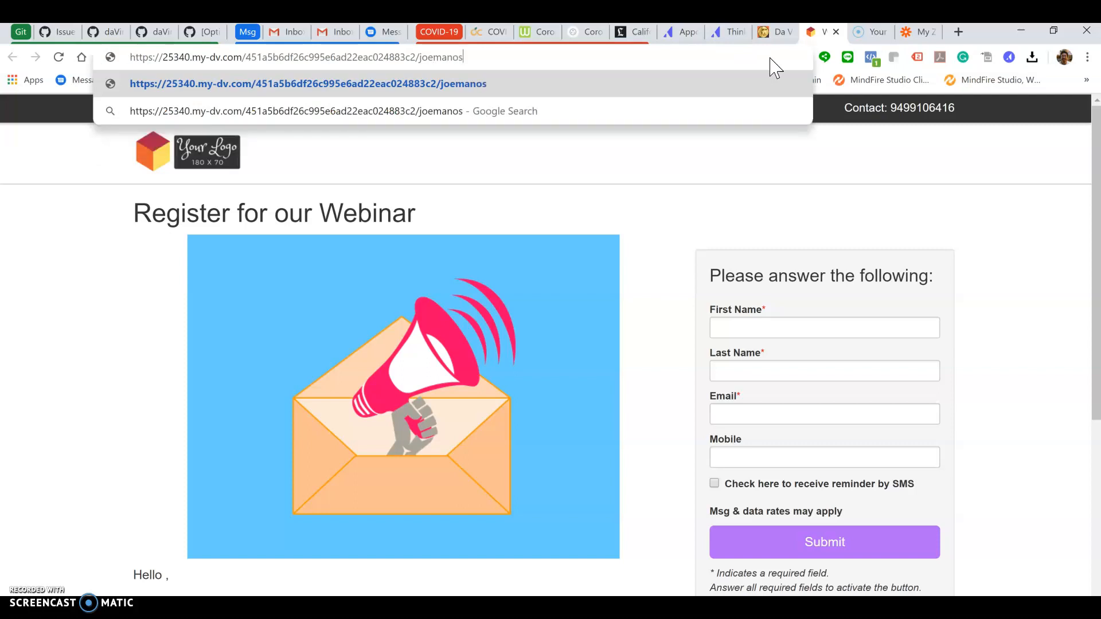
key(Return)
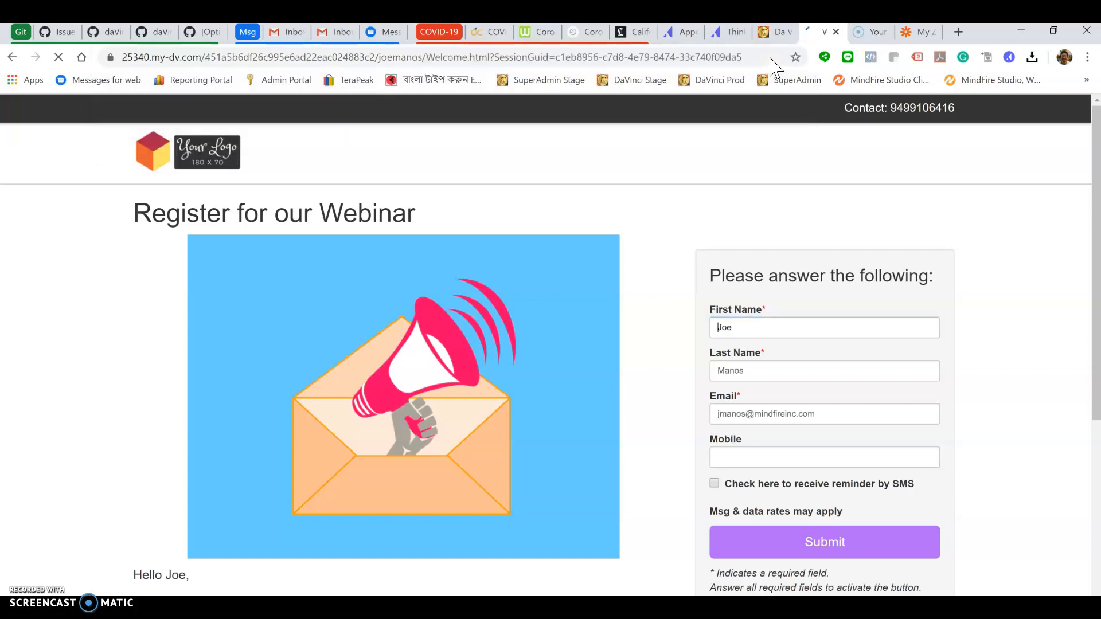
Enter the mobile number, opt in to SMS reminders and submit the registration form
scroll(820, 114, down, 1)
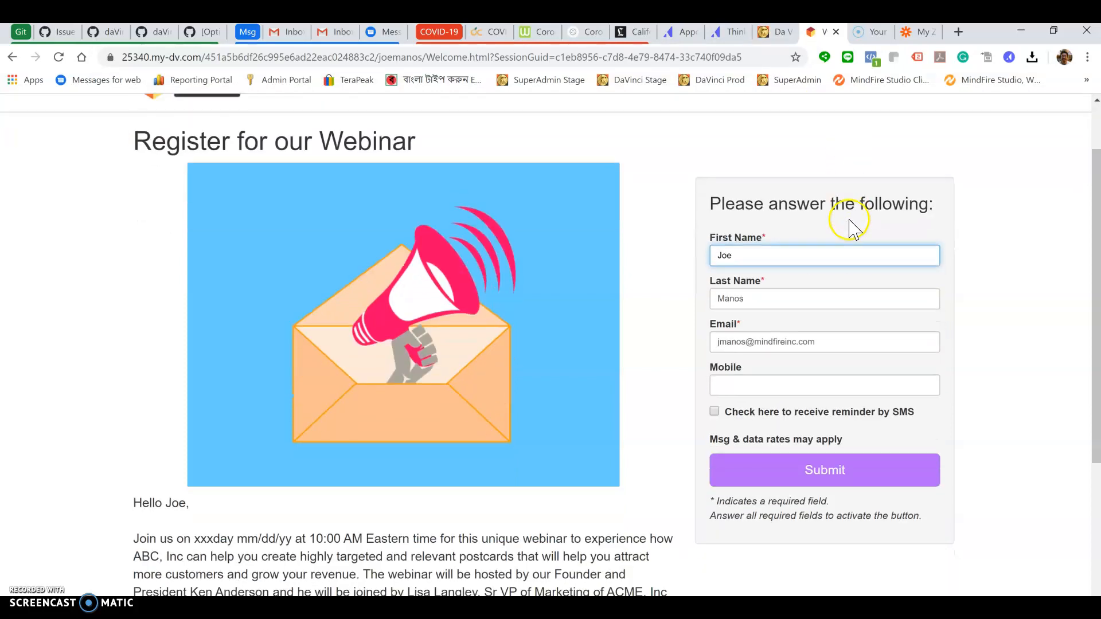
click(734, 385)
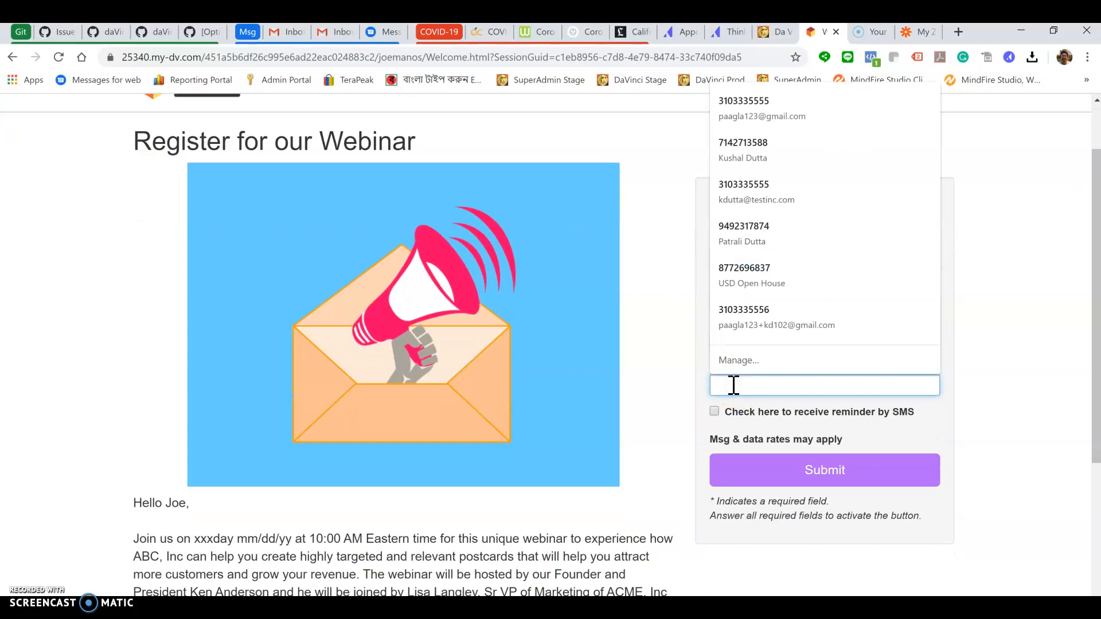
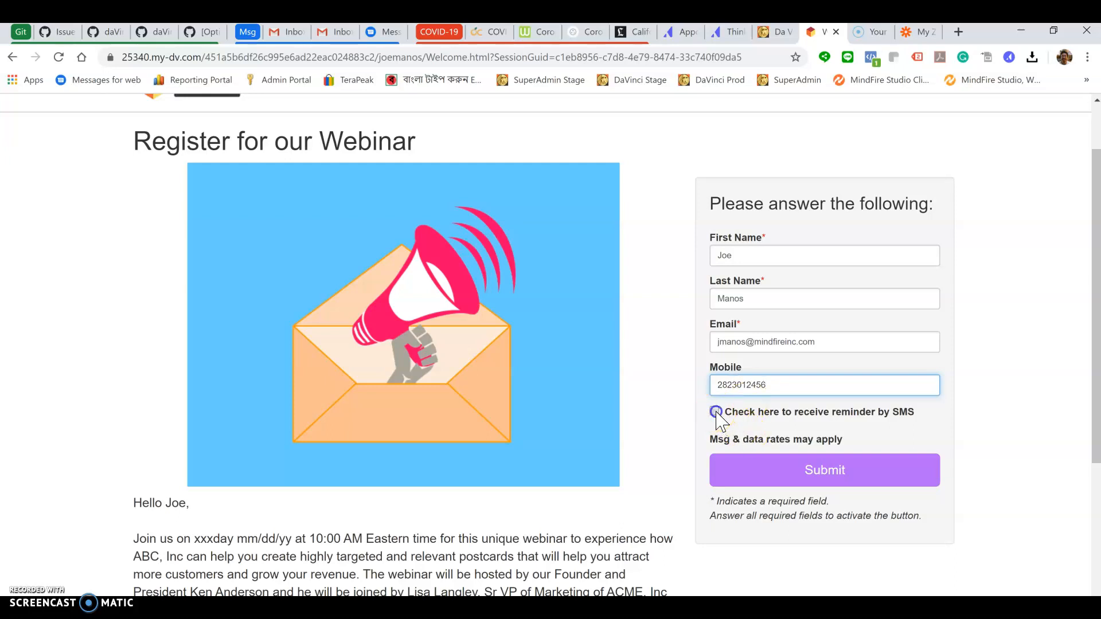
click(715, 412)
click(811, 471)
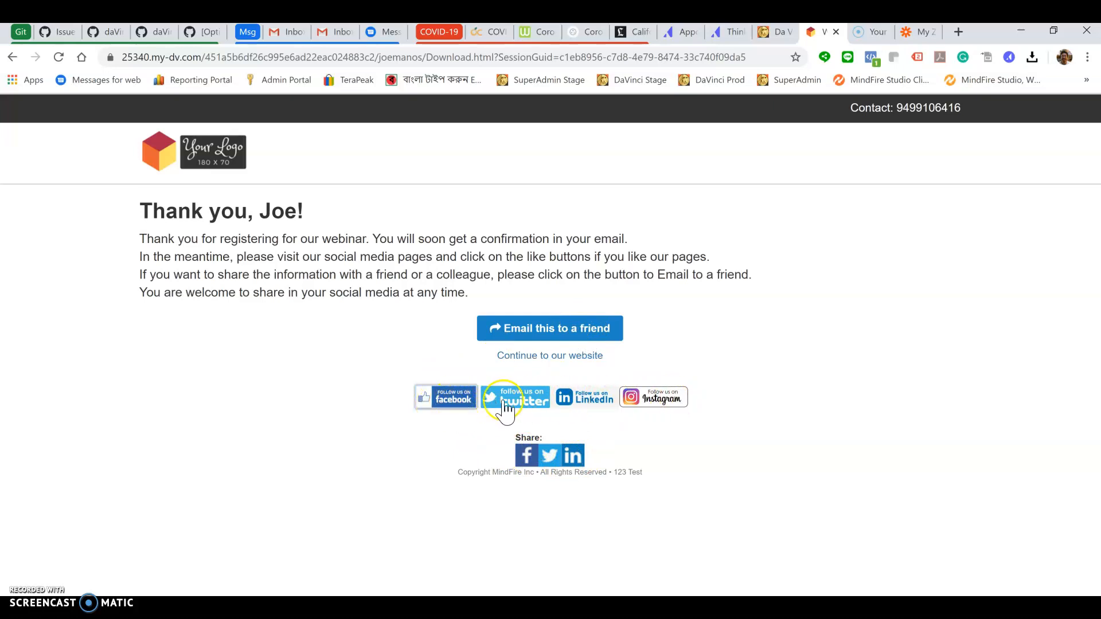
click(589, 341)
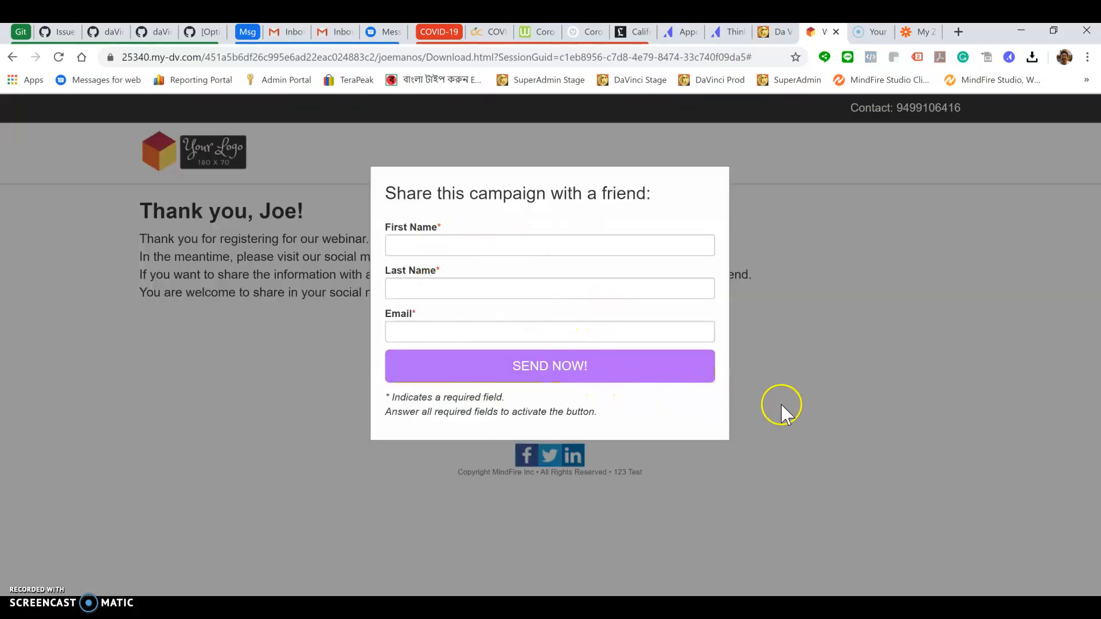
click(801, 408)
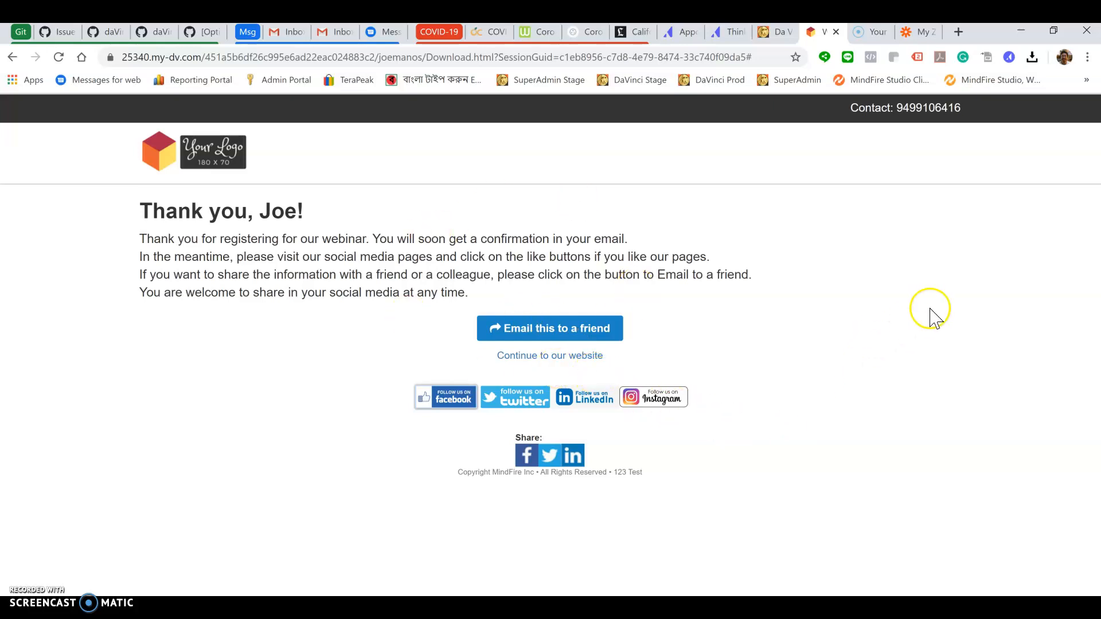
Open the 'Zoom Webinar Registration from DaVinci' zap from the DaVinci zaps folder
click(919, 35)
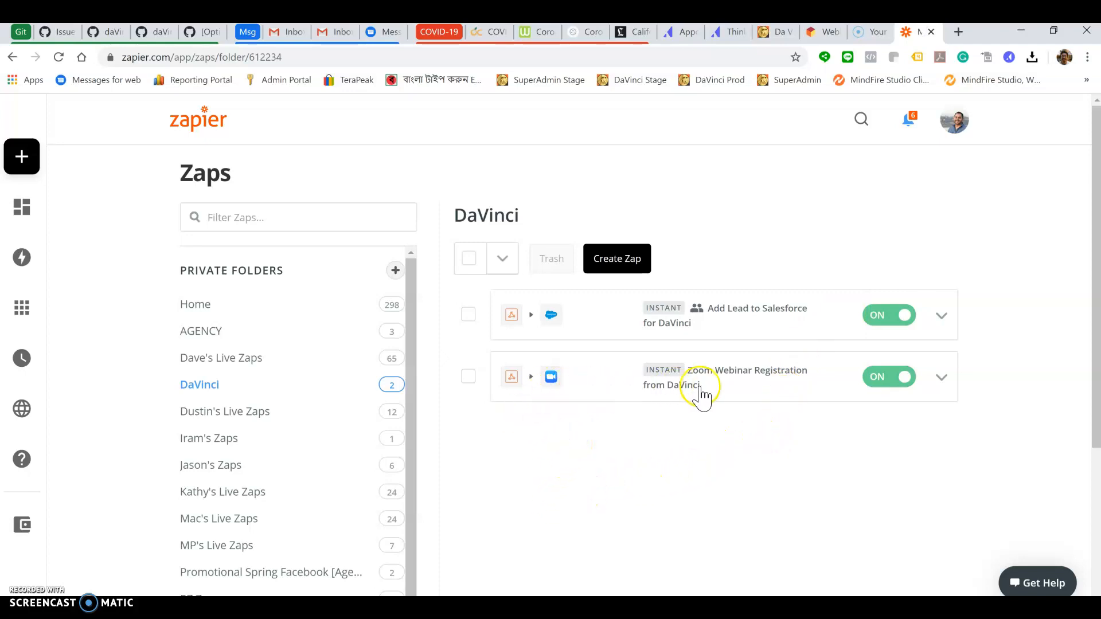
click(726, 371)
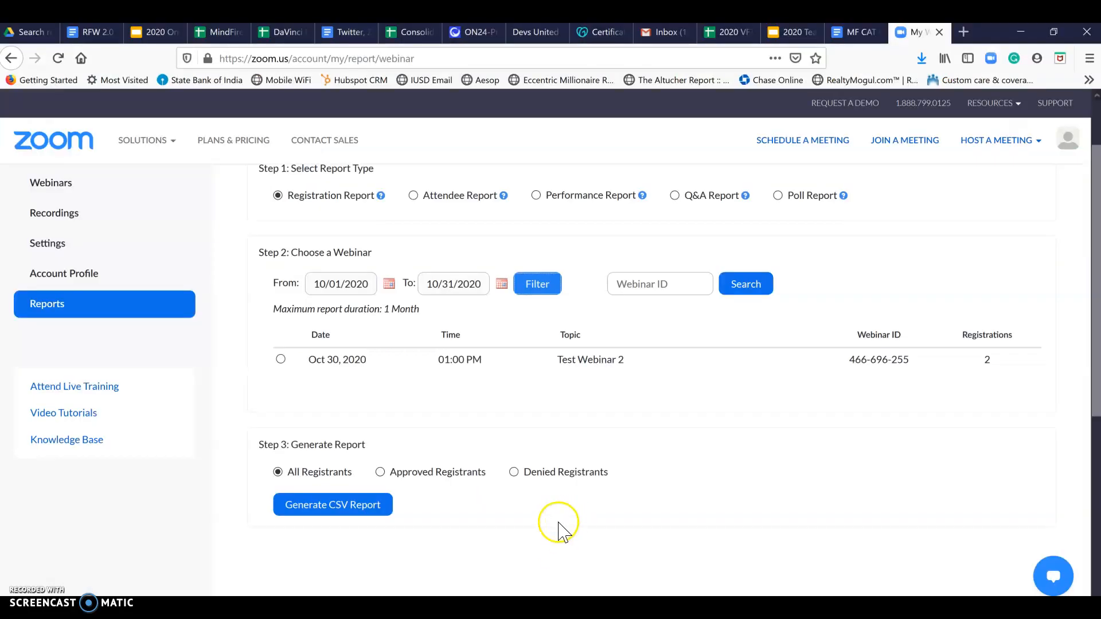
click(538, 285)
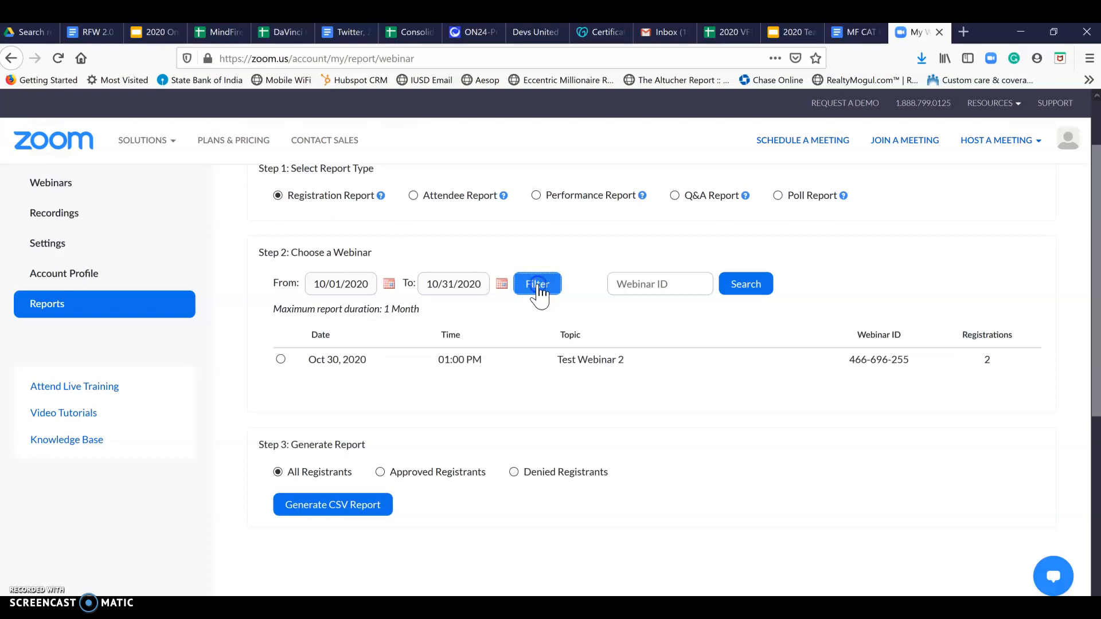
click(538, 285)
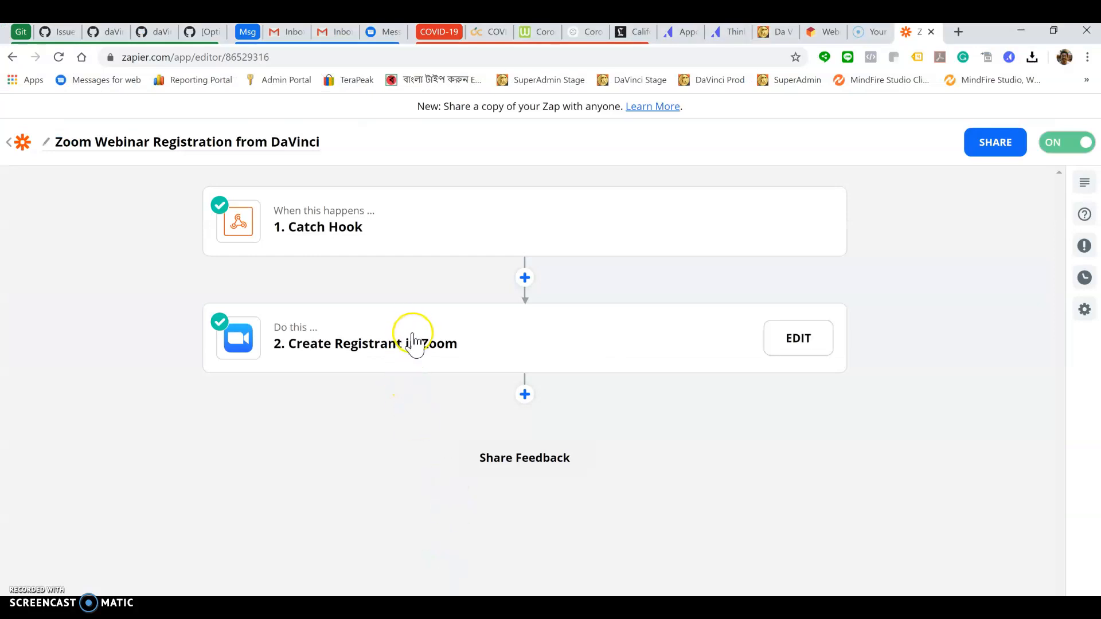
Load the newer captured webhook requests and choose Request C as the Catch Hook sample
click(396, 346)
scroll(406, 306, up, 2)
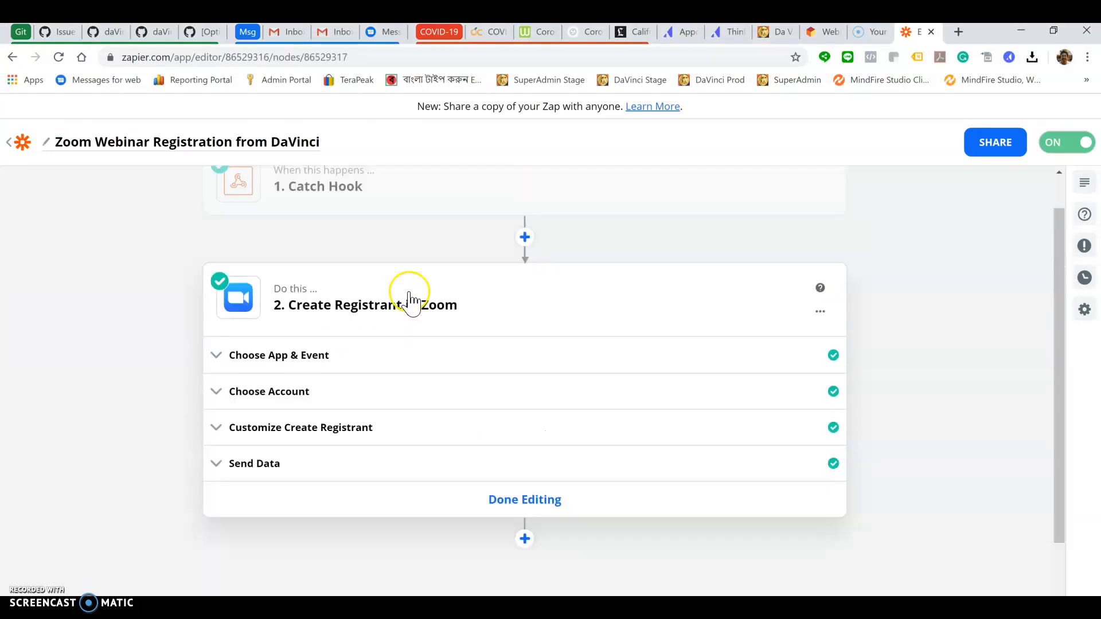
click(335, 229)
click(272, 334)
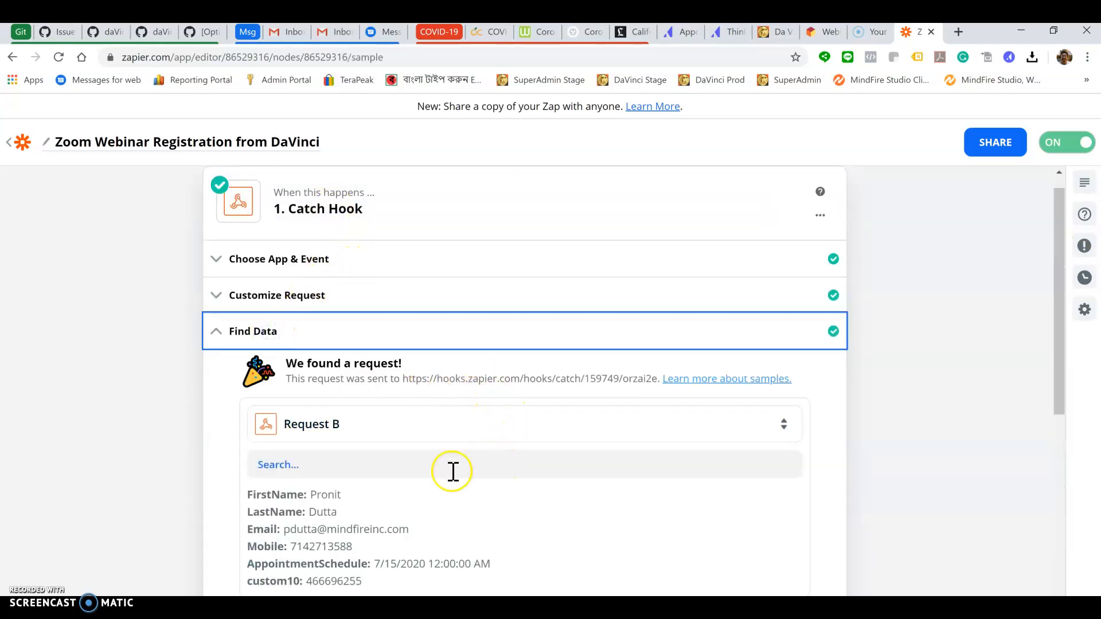
click(784, 425)
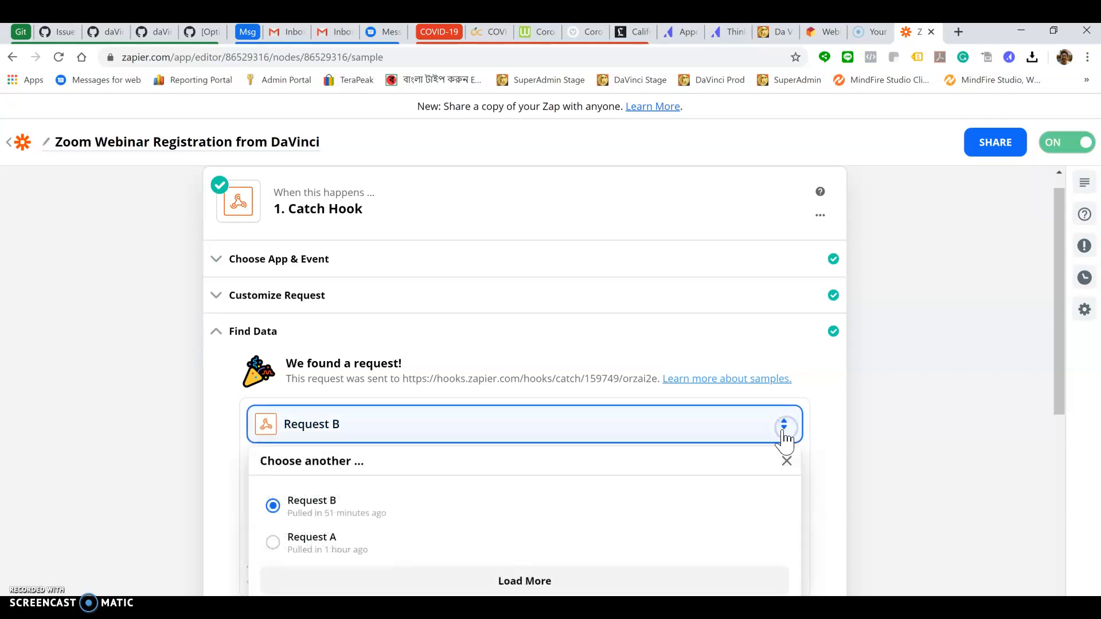
click(508, 580)
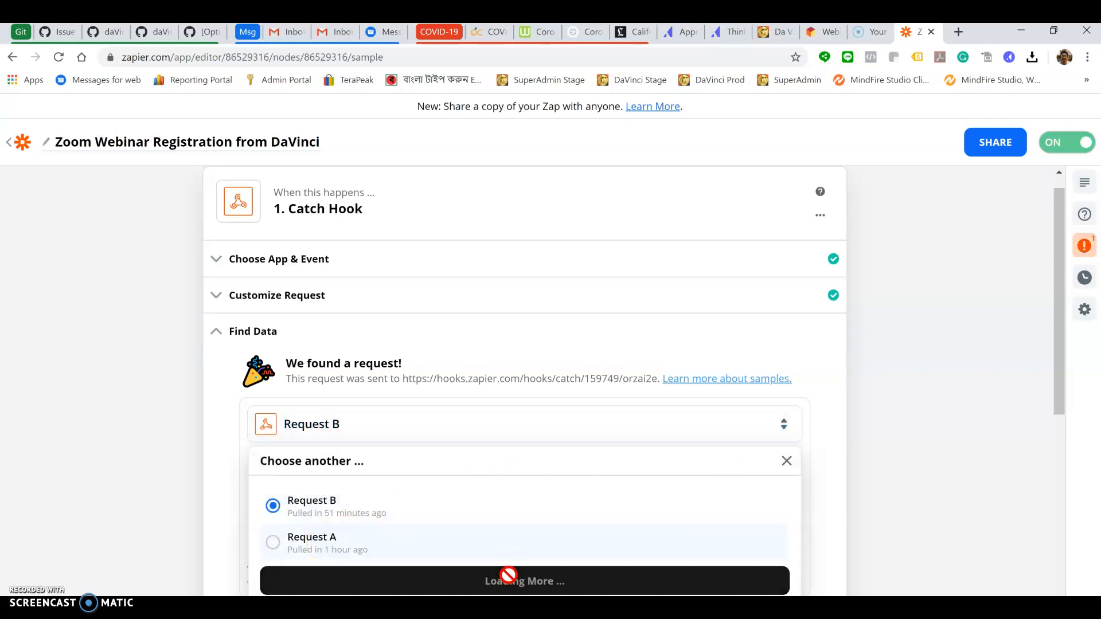
click(402, 504)
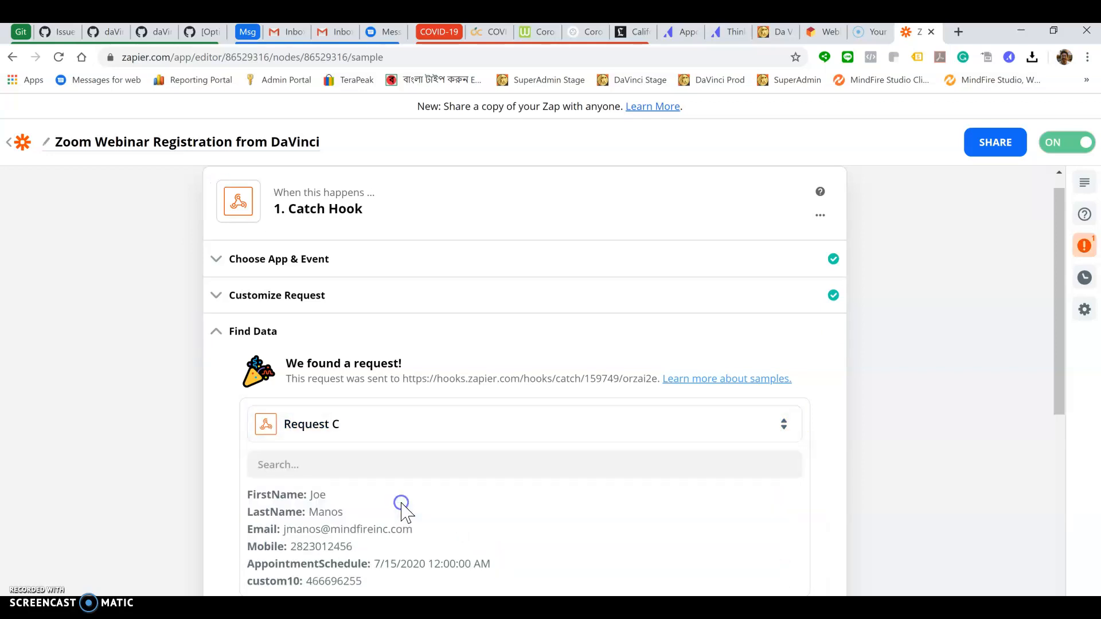
Confirm the Request C sample and open the Create Registrant in Zoom step for editing
scroll(470, 510, down, 3)
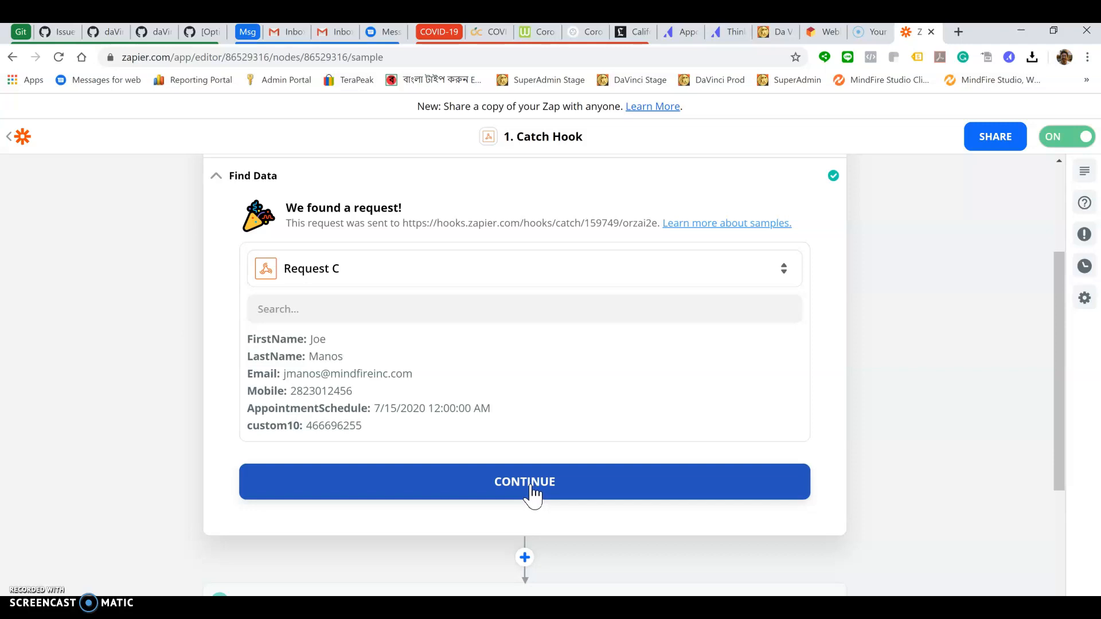
click(525, 485)
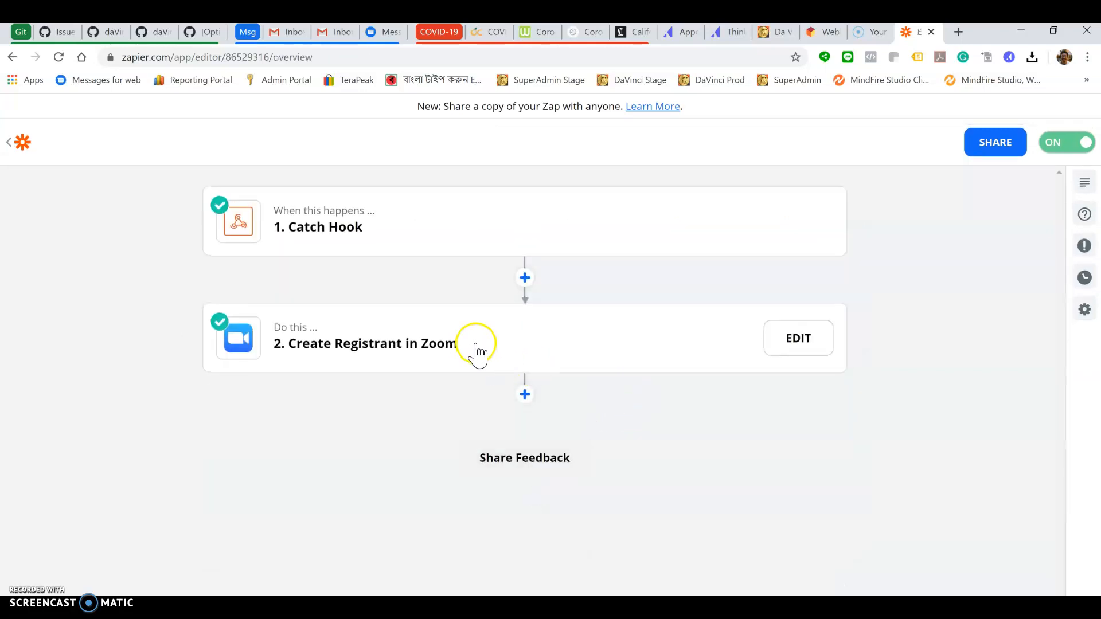
click(801, 340)
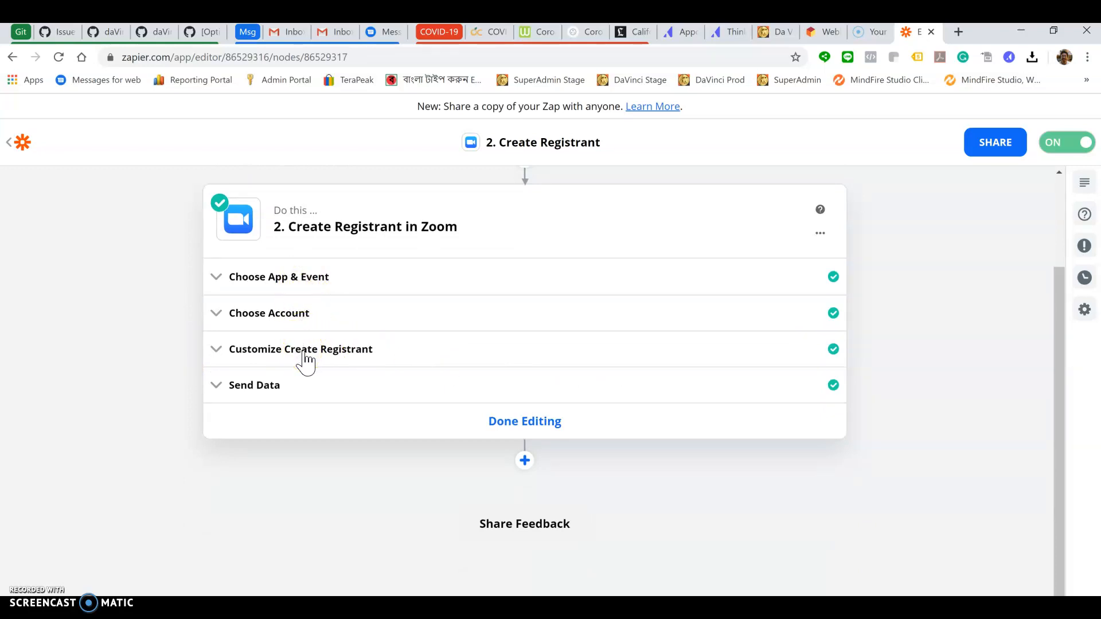
Expand the Send Data test result and retest to send the test registrant to Zoom again
click(266, 386)
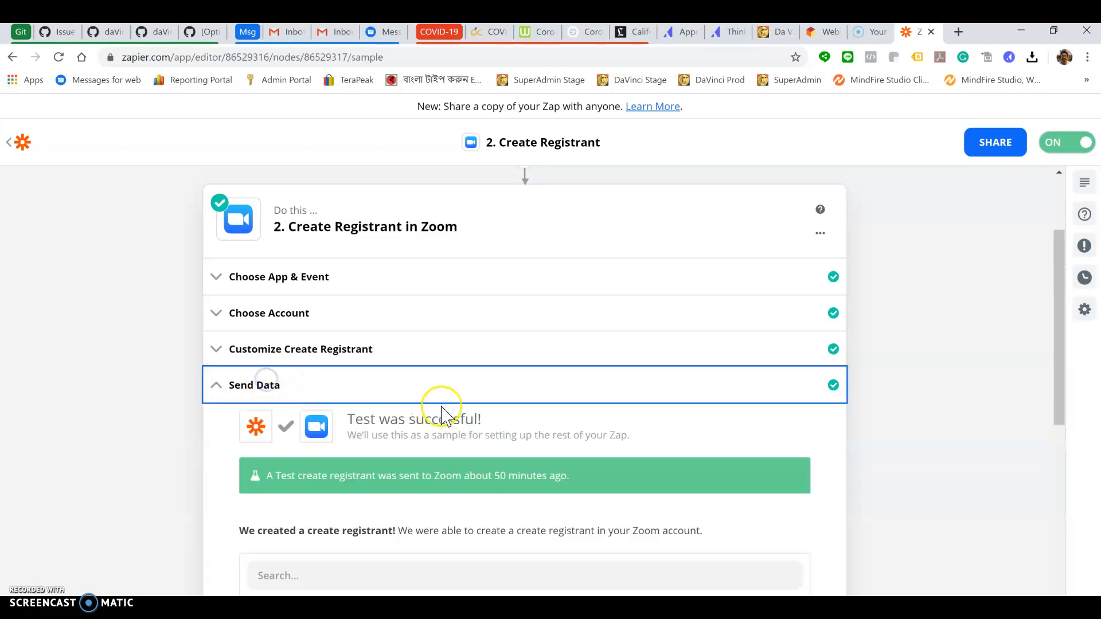
scroll(470, 413, down, 2)
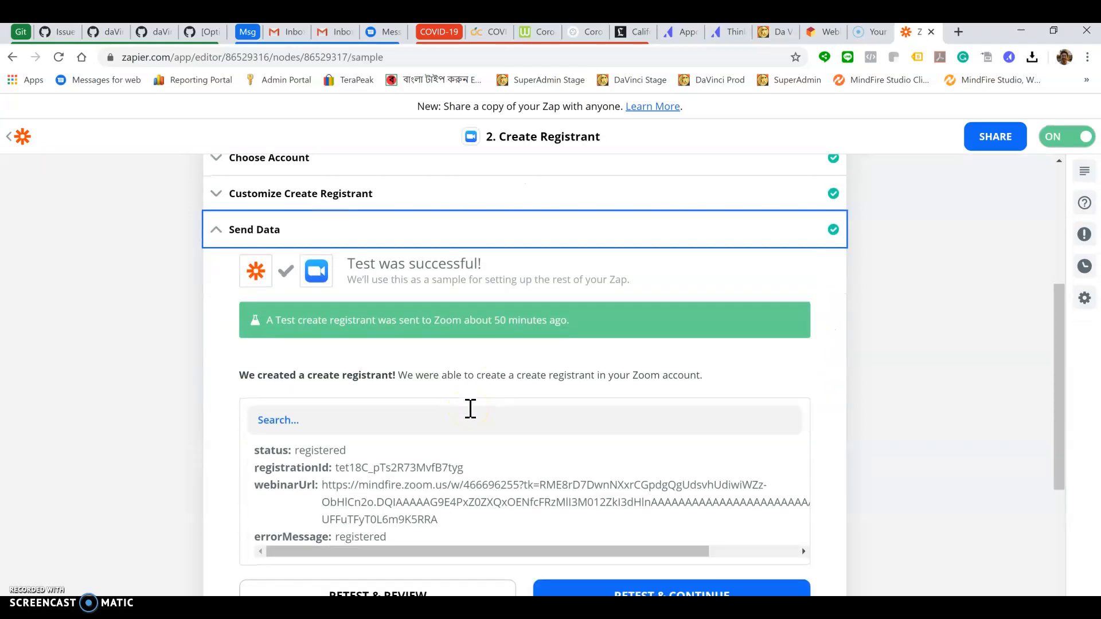
scroll(471, 409, down, 1)
click(406, 526)
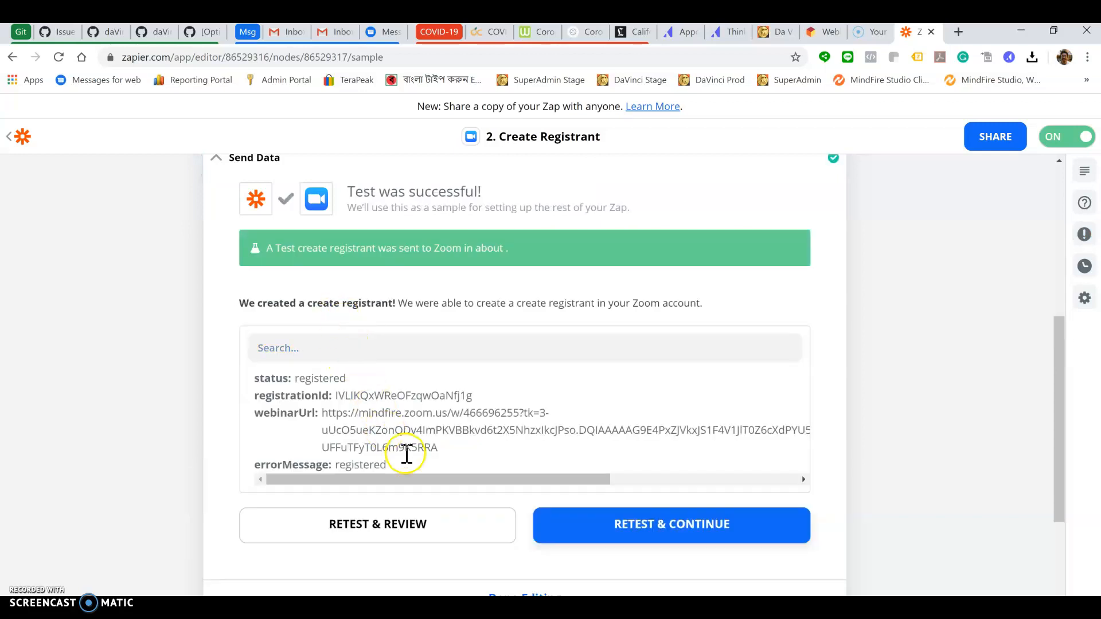
scroll(433, 424, down, 1)
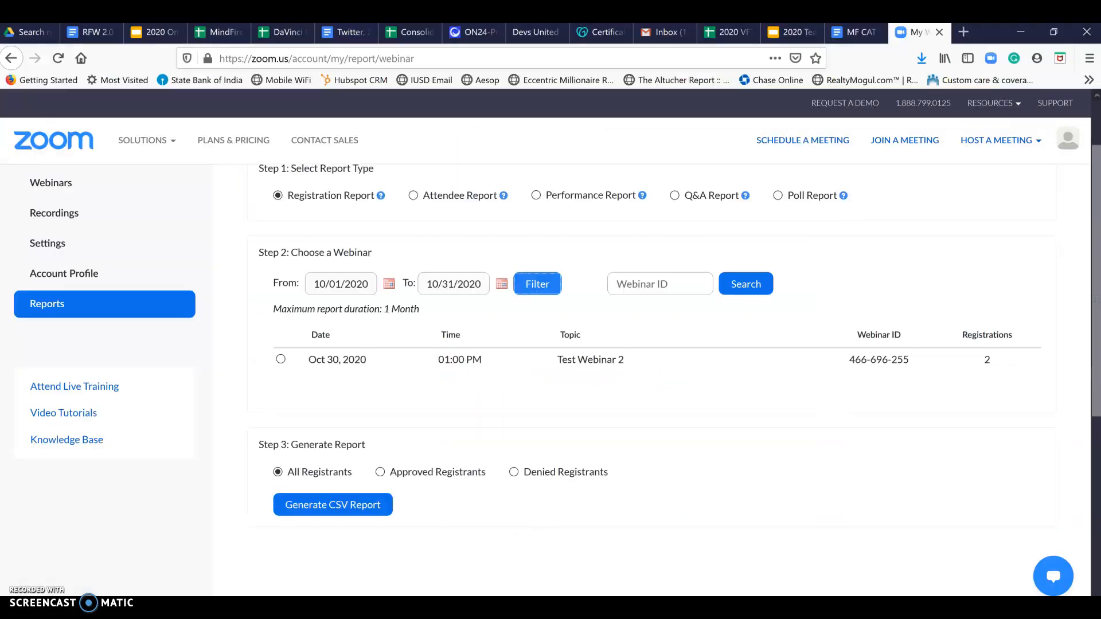
Refresh Zoom's webinar list, select Test Webinar 2 and open its CSV registration report in Excel
click(541, 289)
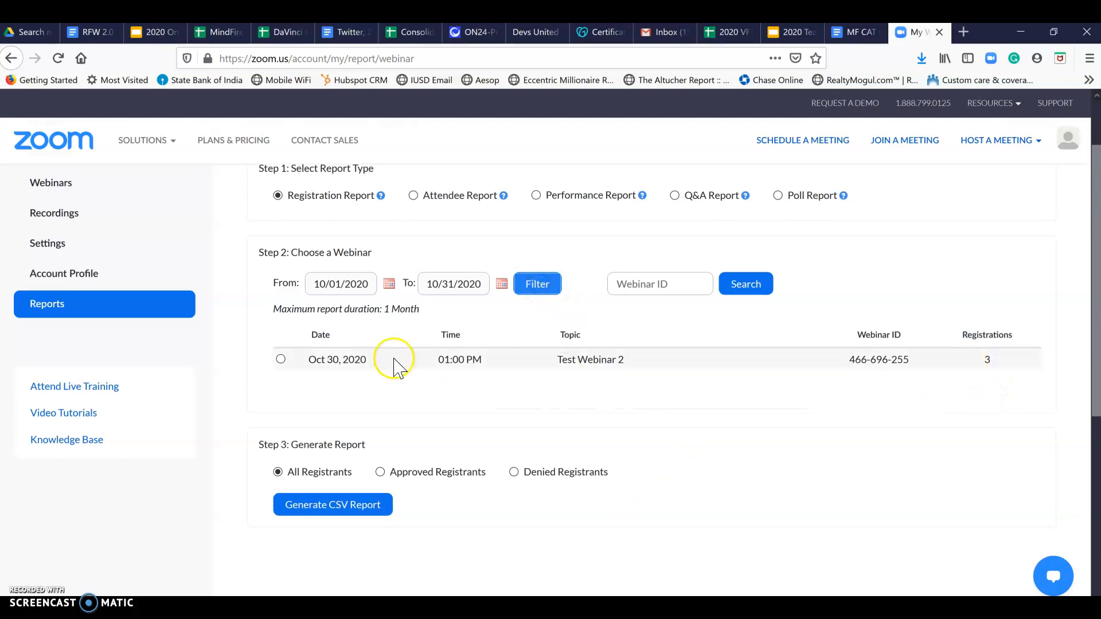
click(280, 360)
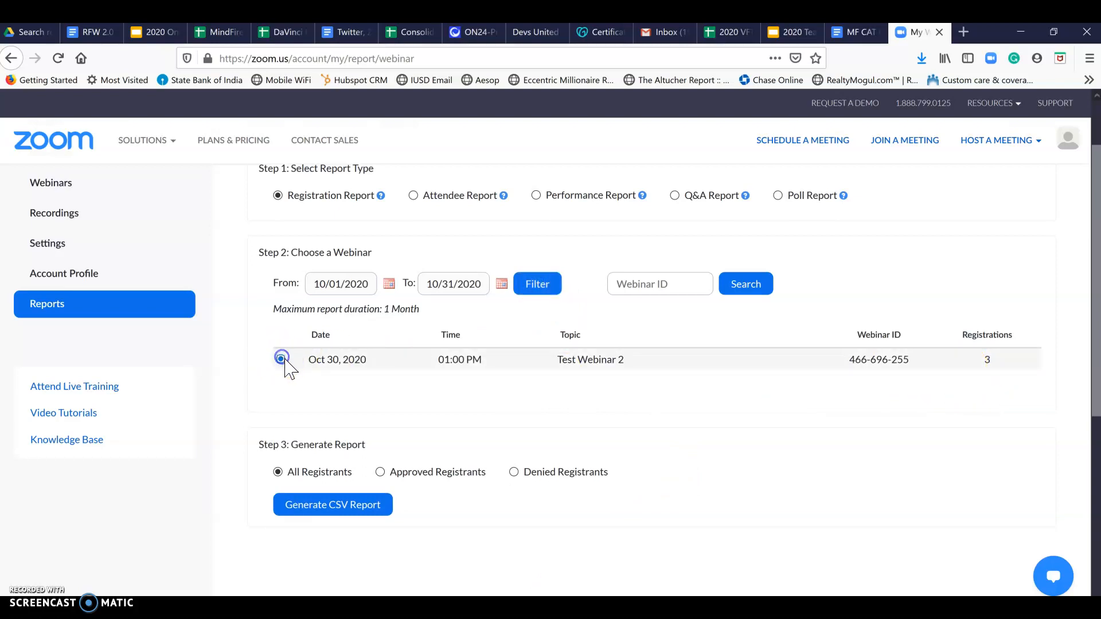
click(346, 509)
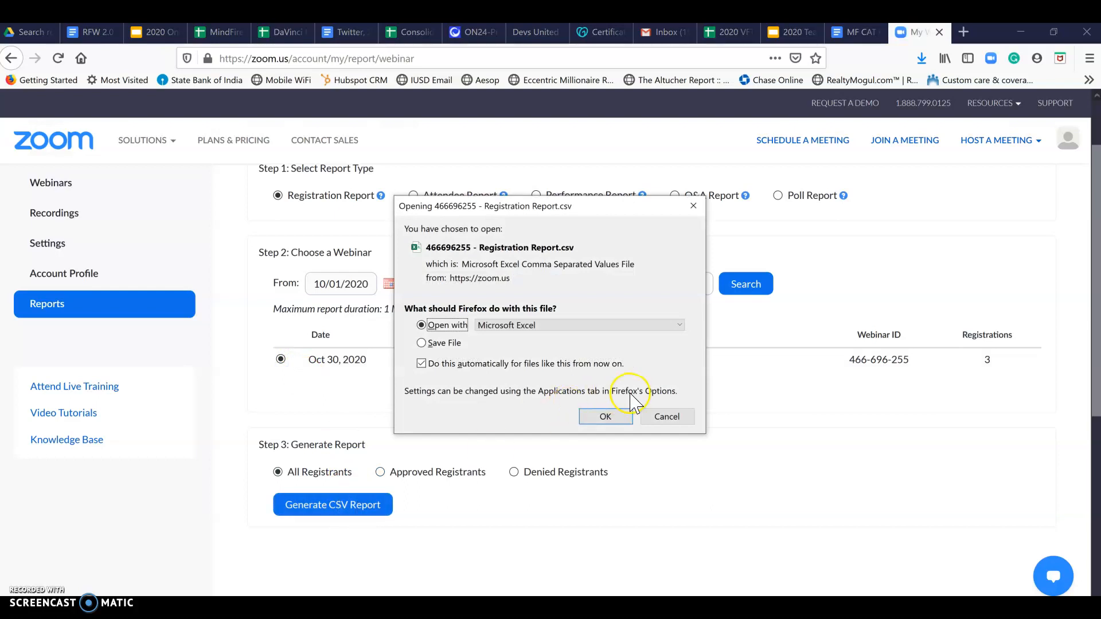
click(606, 417)
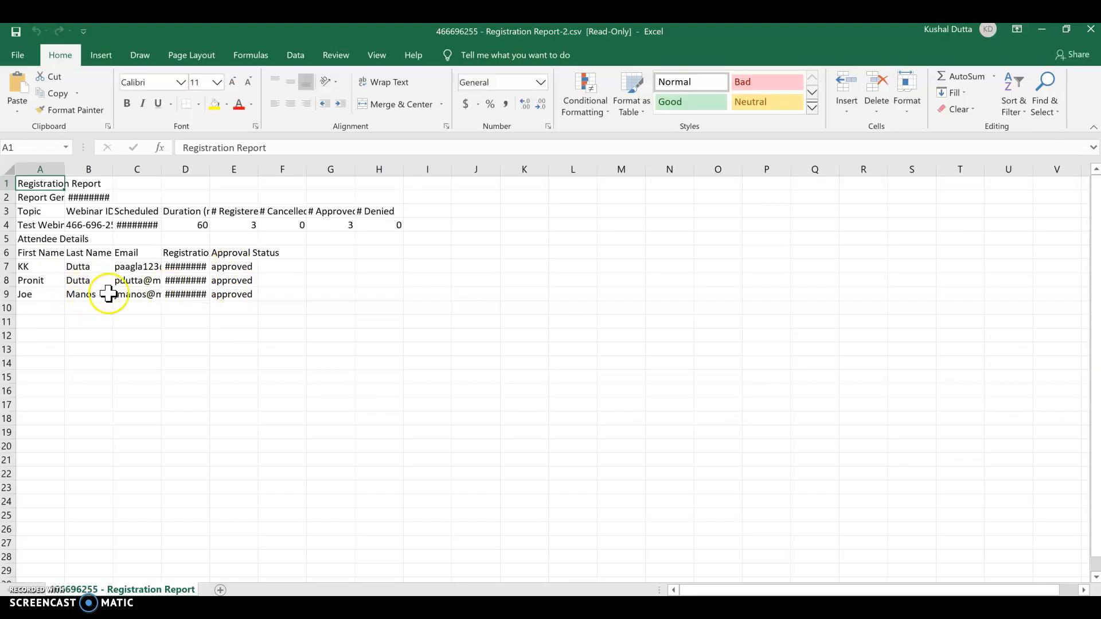
Autofit column D to show full registration times, check cell D9, and return to Chrome
double_click(214, 170)
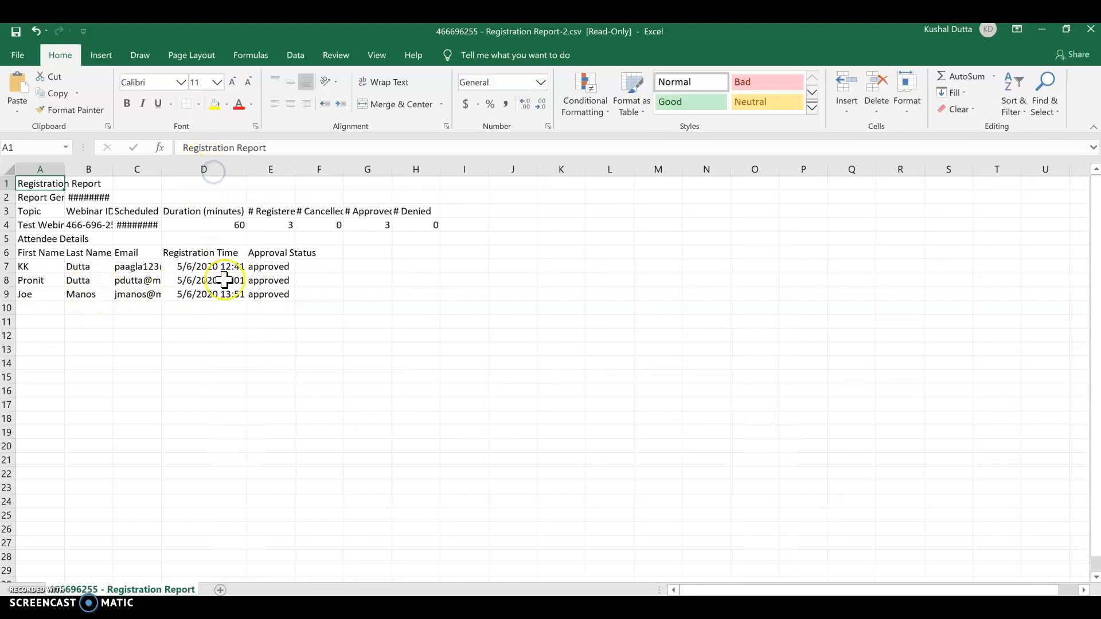
click(233, 296)
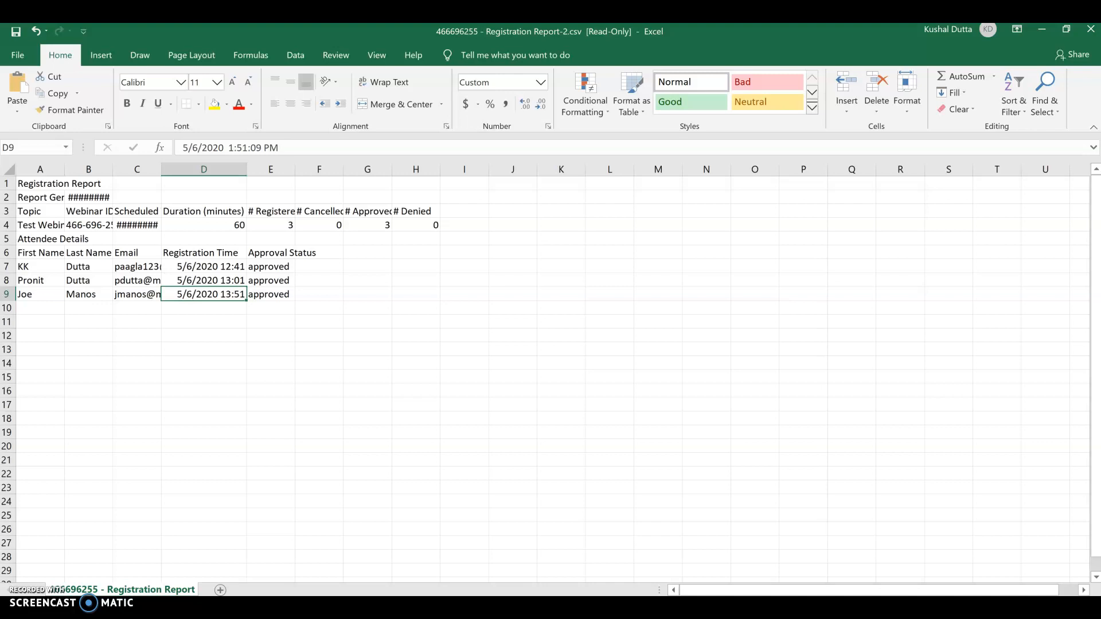
key(alt+Tab)
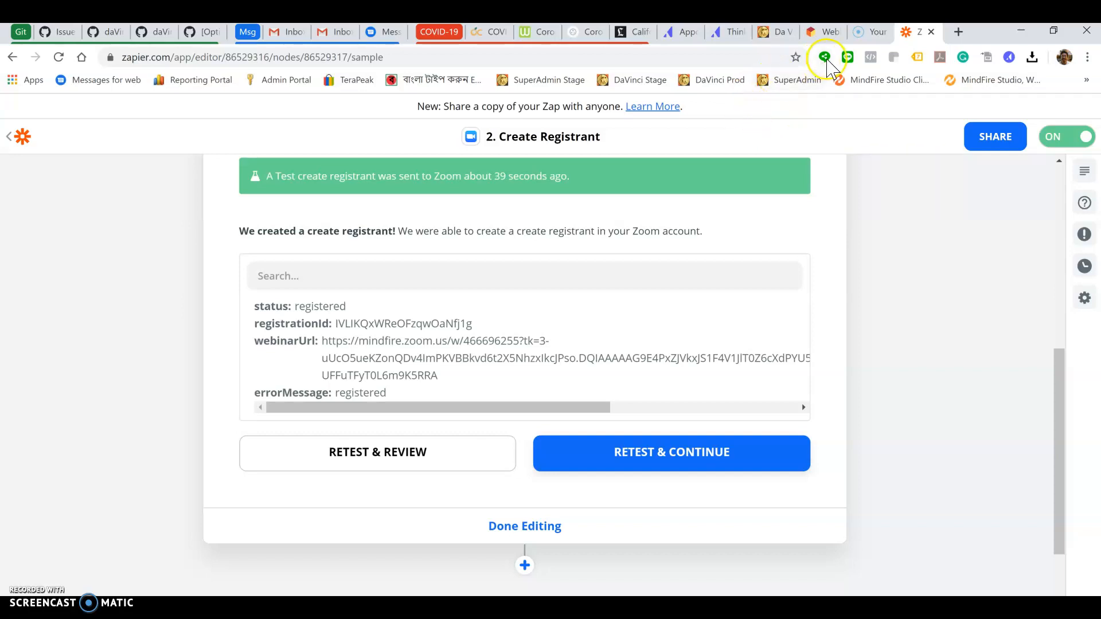
Scroll back up to review the Create Registrant in Zoom step's successful test result
scroll(808, 185, up, 7)
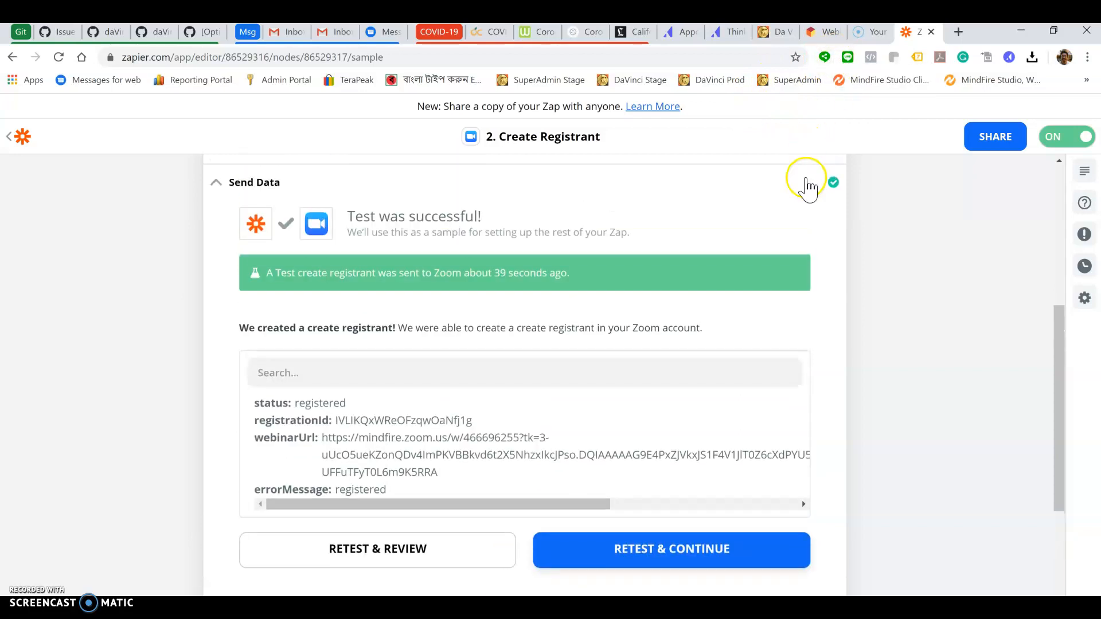
mouse_move(808, 185)
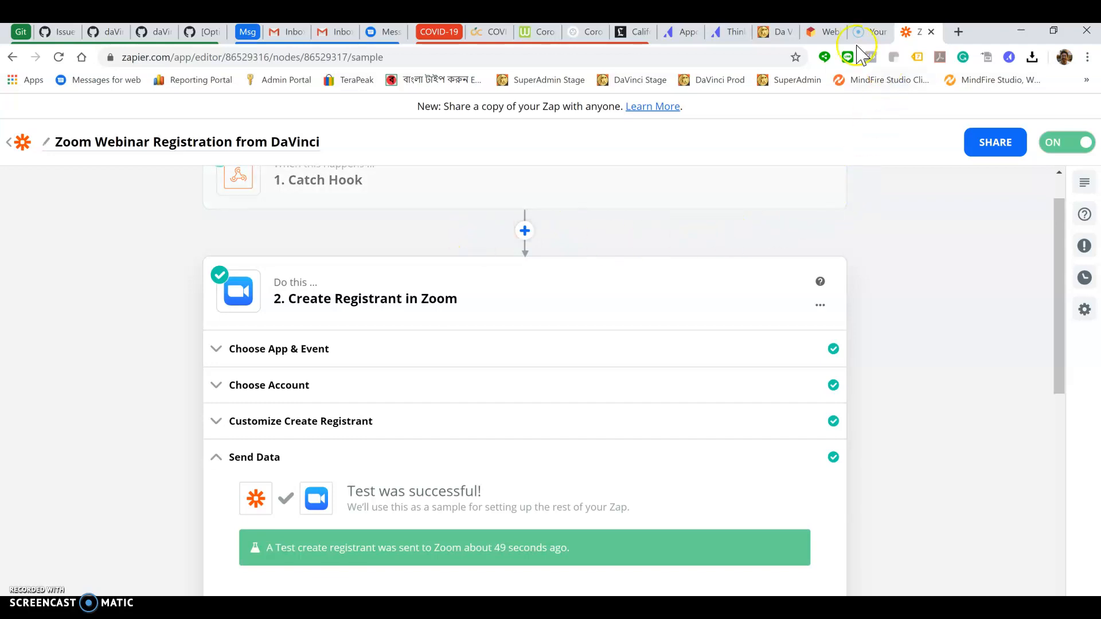
Leave the campaign page without saving and open the Registraion form from the Asset Library's Forms list
click(785, 35)
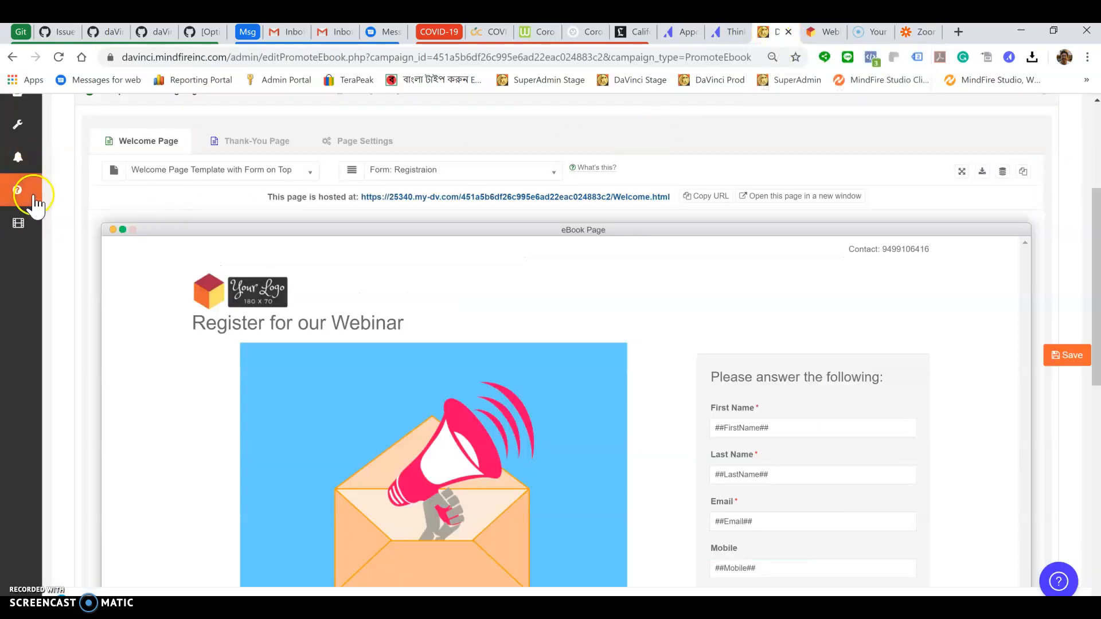
click(19, 244)
click(18, 275)
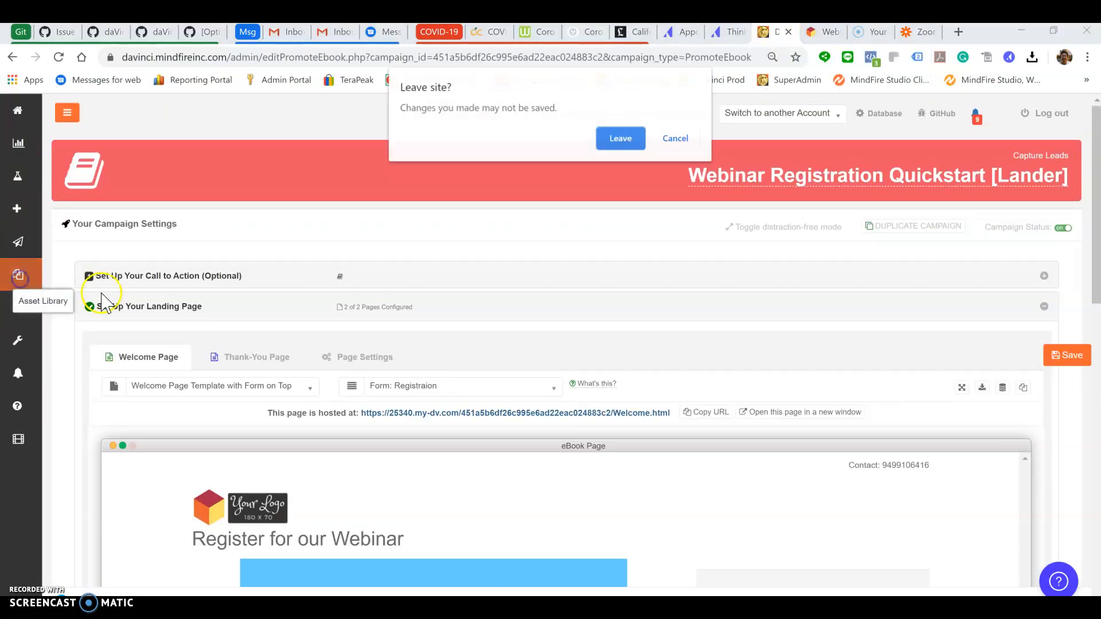
click(617, 139)
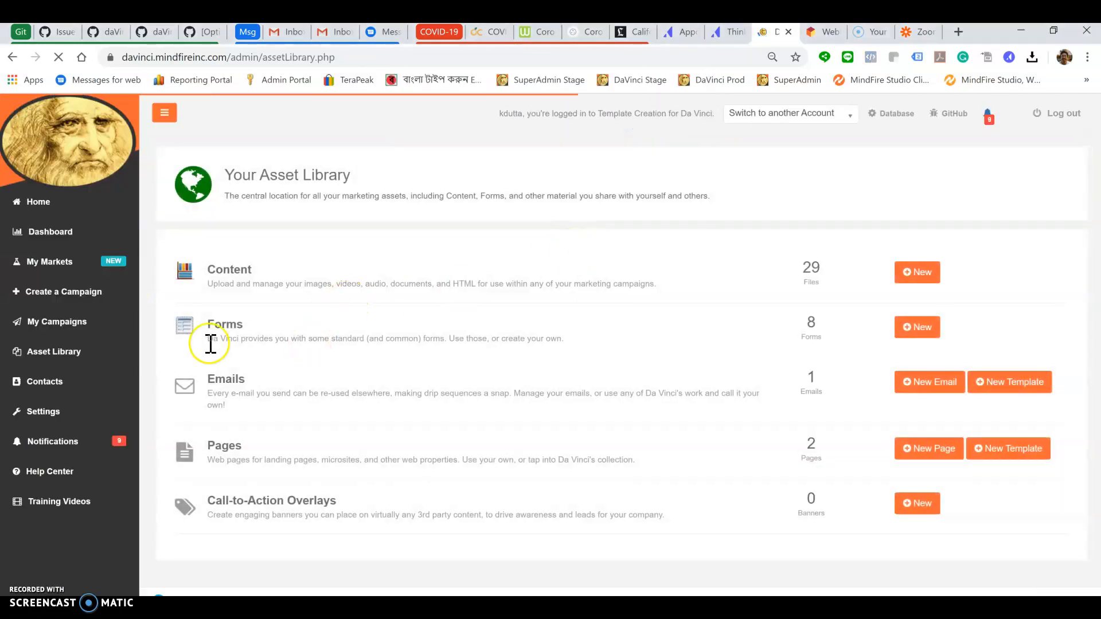
click(235, 329)
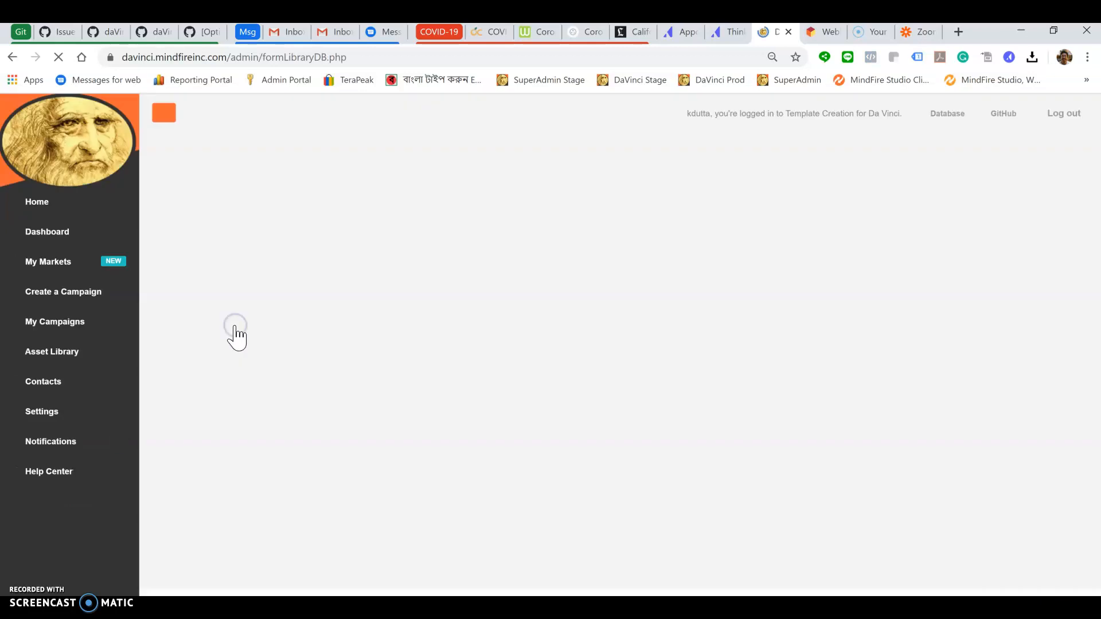
scroll(446, 375, down, 4)
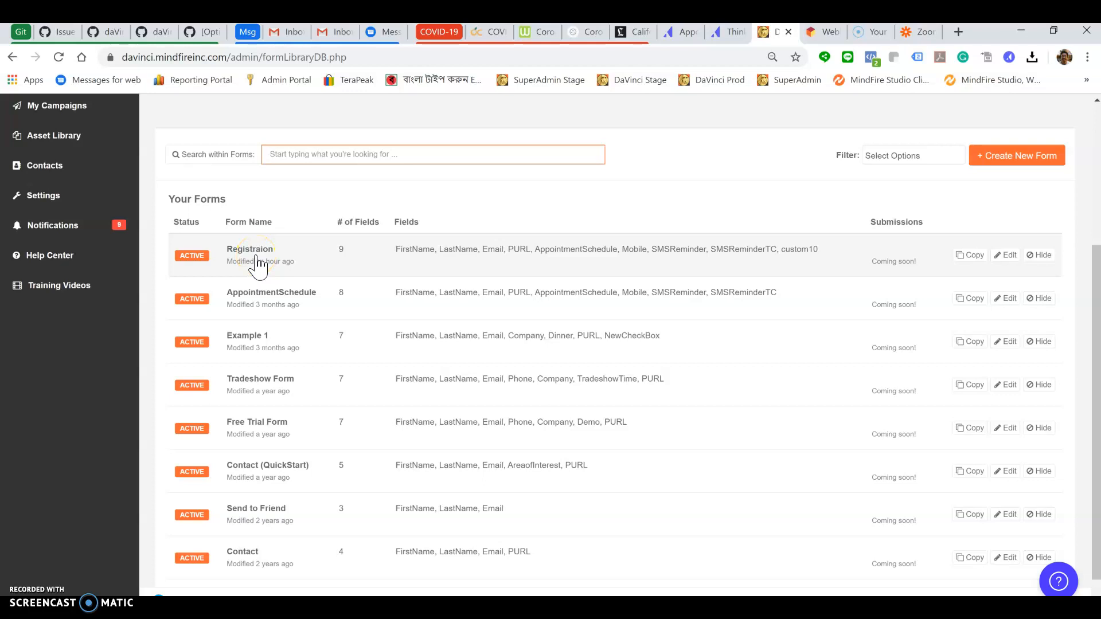
click(258, 257)
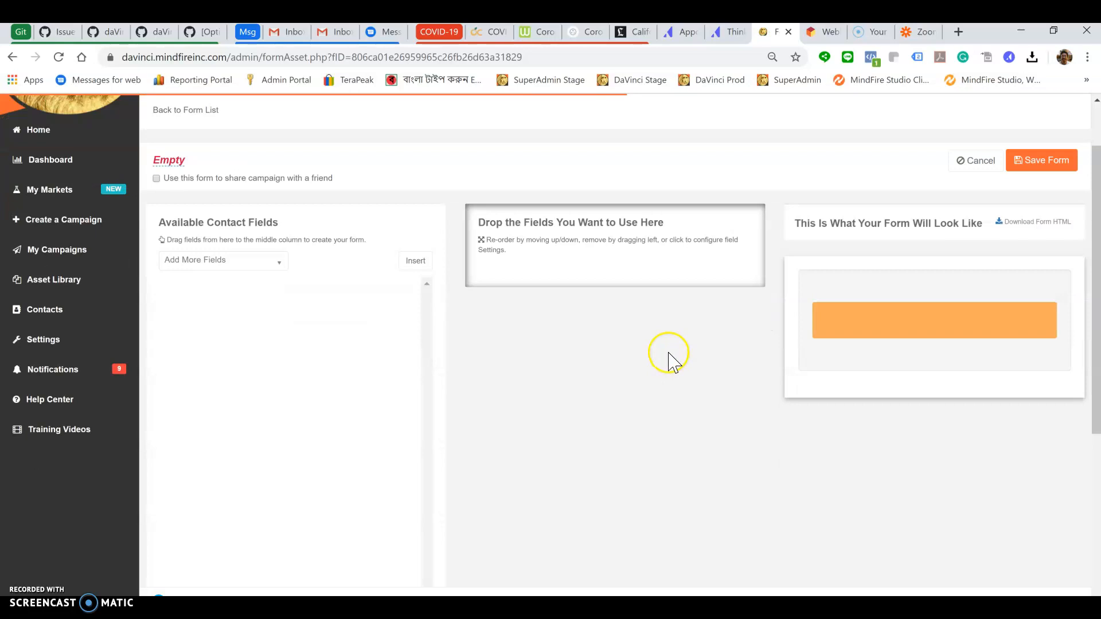
Give the AppointmentSchedule field the fixed value 07/15/2020 10:00:00 AM and save its settings
scroll(668, 360, down, 4)
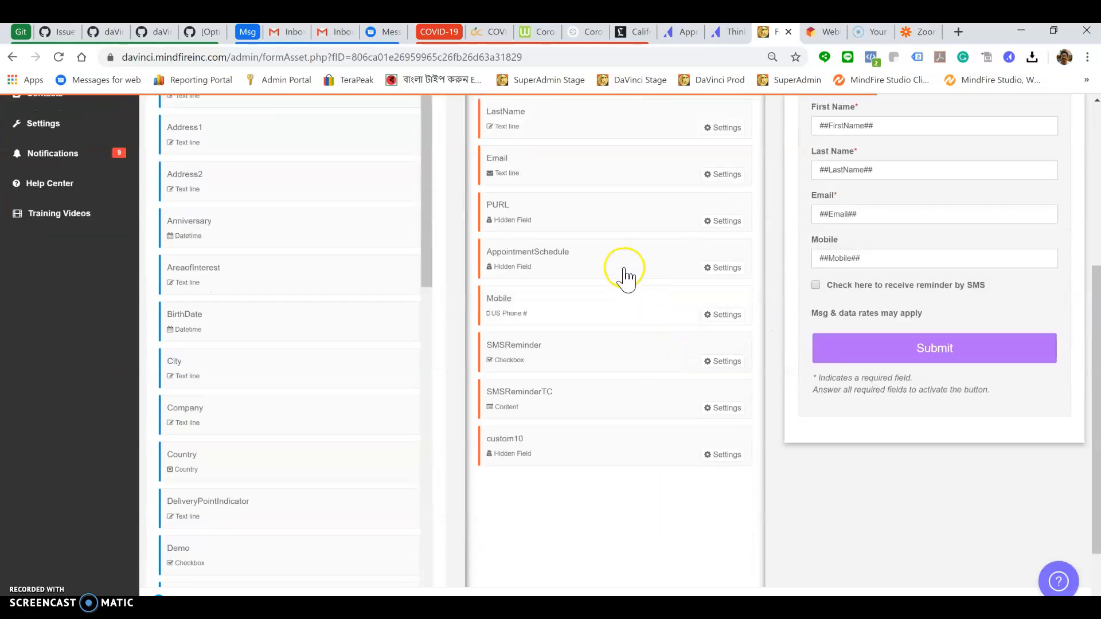
click(722, 269)
click(686, 256)
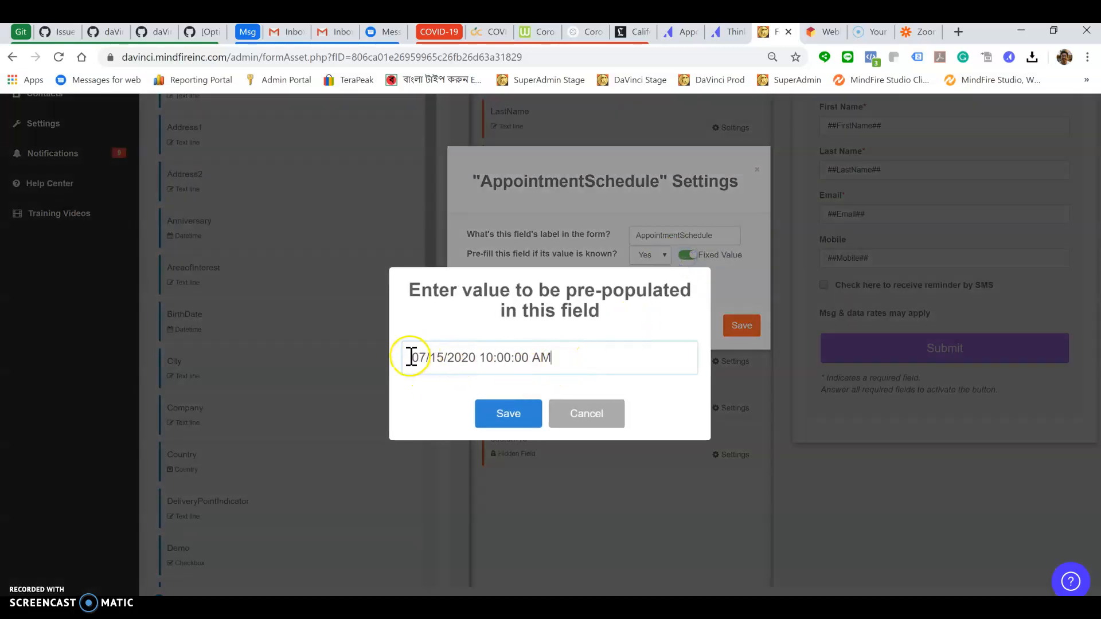
click(597, 424)
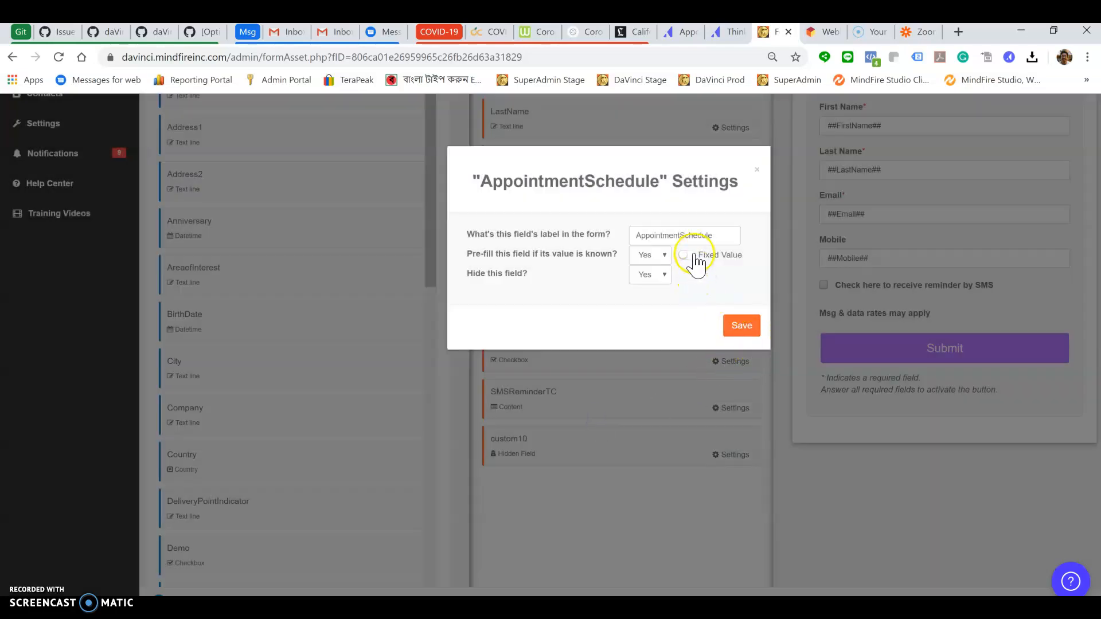
click(695, 256)
click(511, 409)
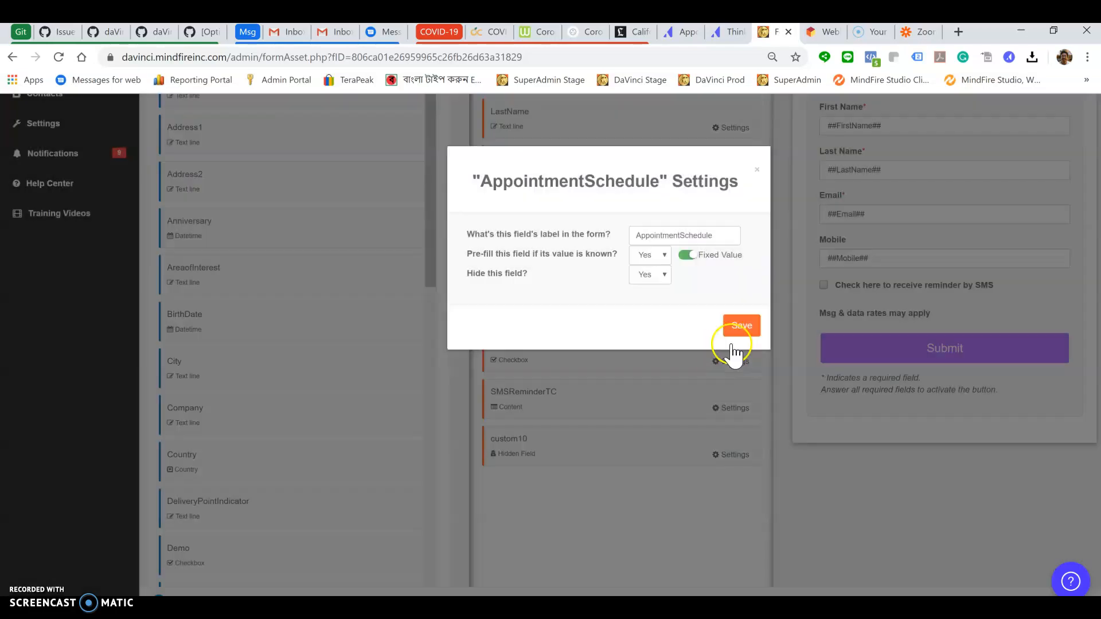
click(742, 326)
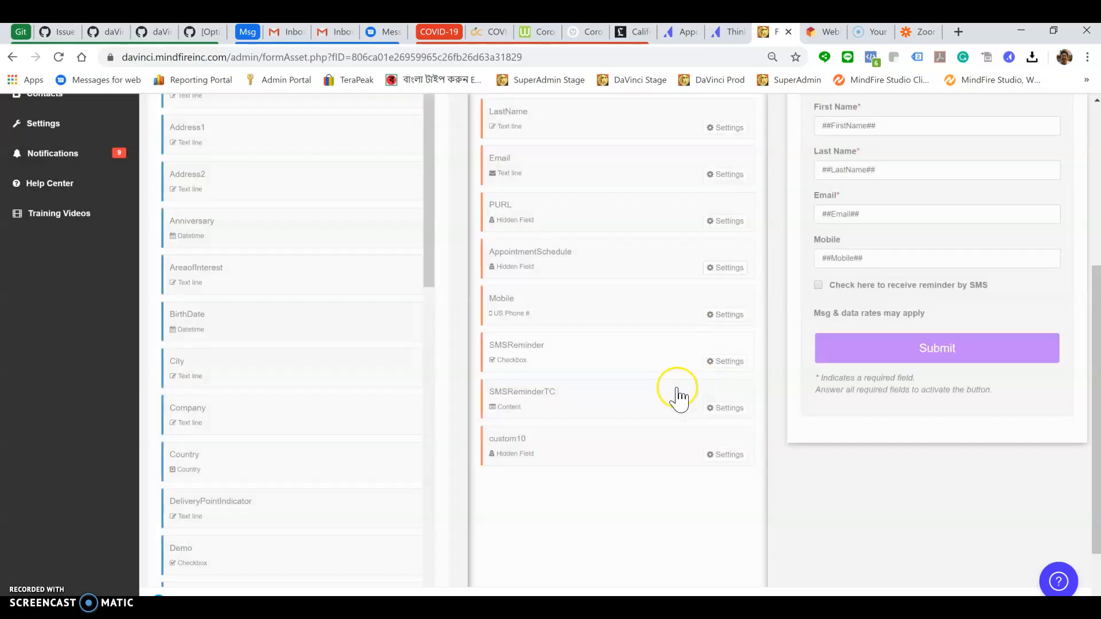
Give the custom10 field the fixed Webinar ID 466696255 and save its settings
click(727, 456)
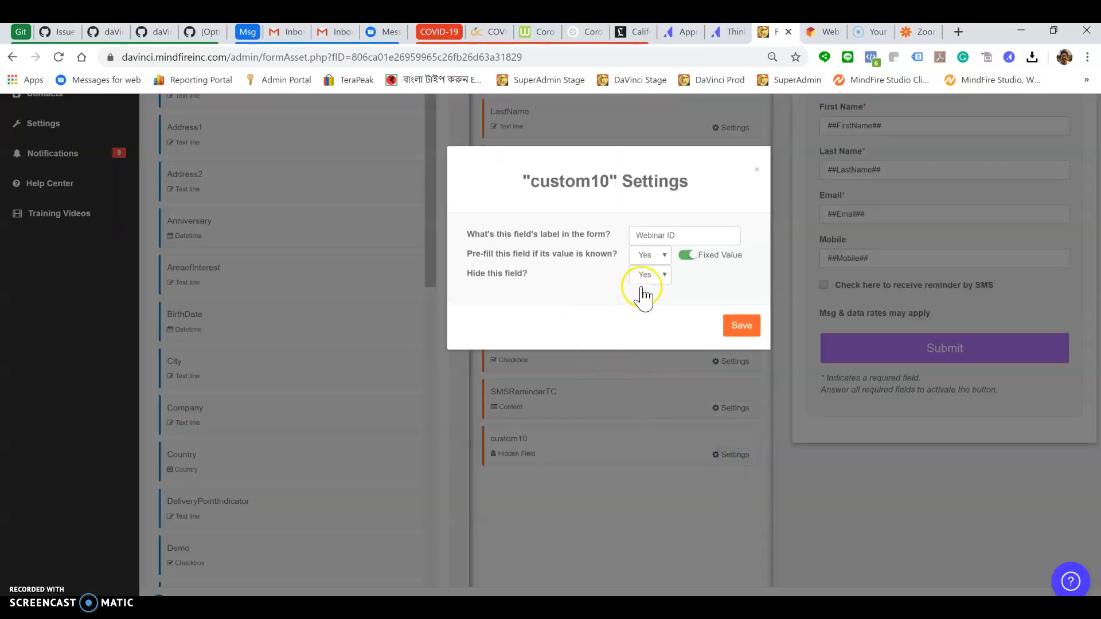
click(688, 255)
click(502, 419)
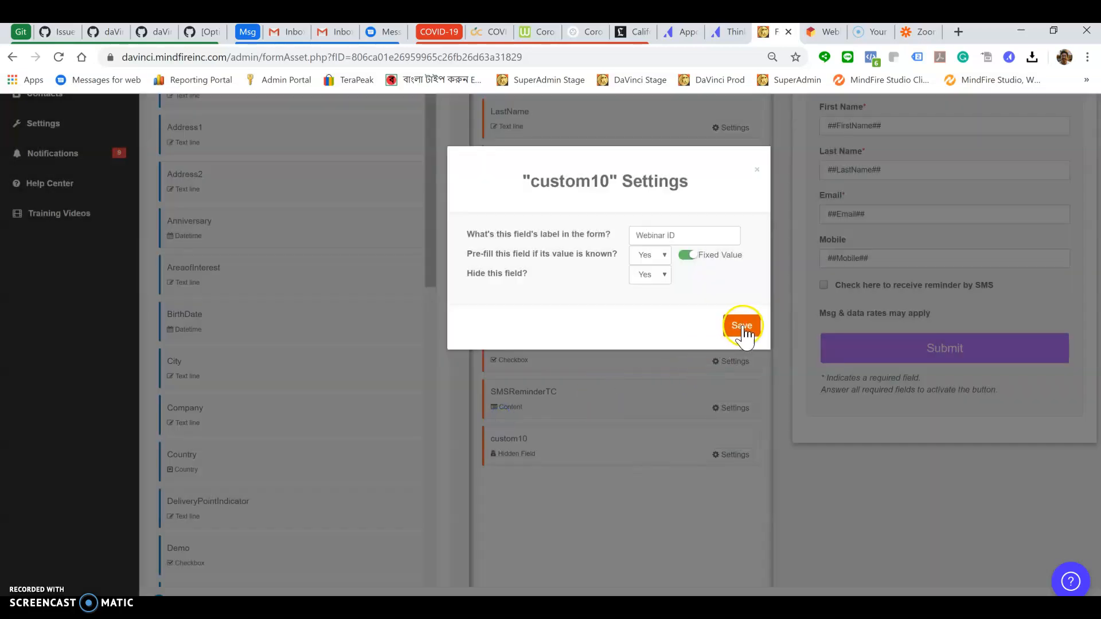
click(742, 327)
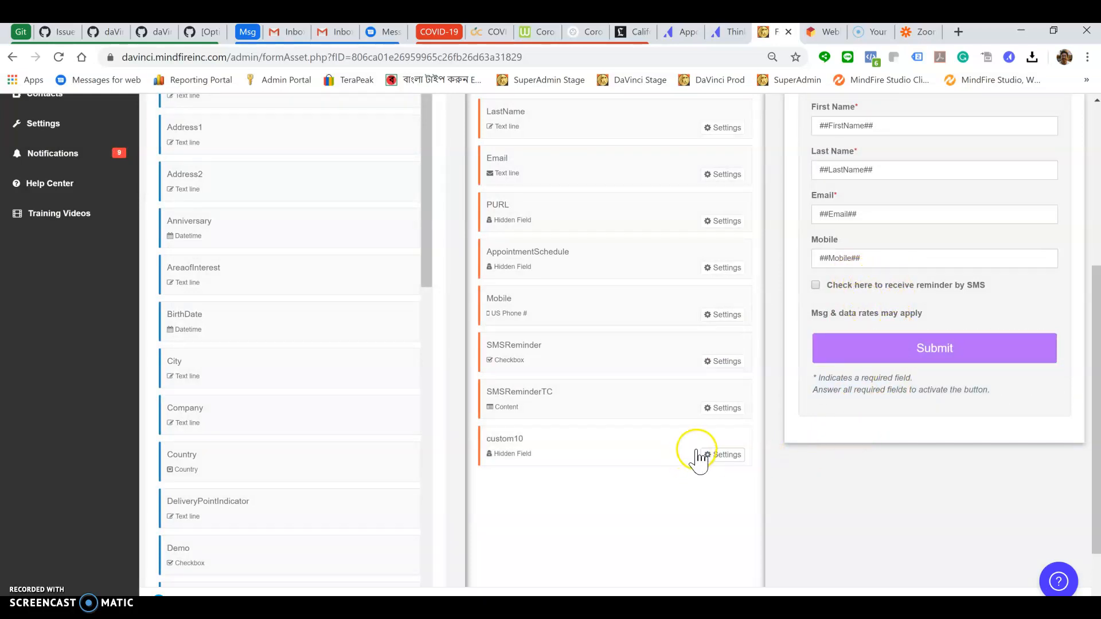
scroll(697, 453, up, 3)
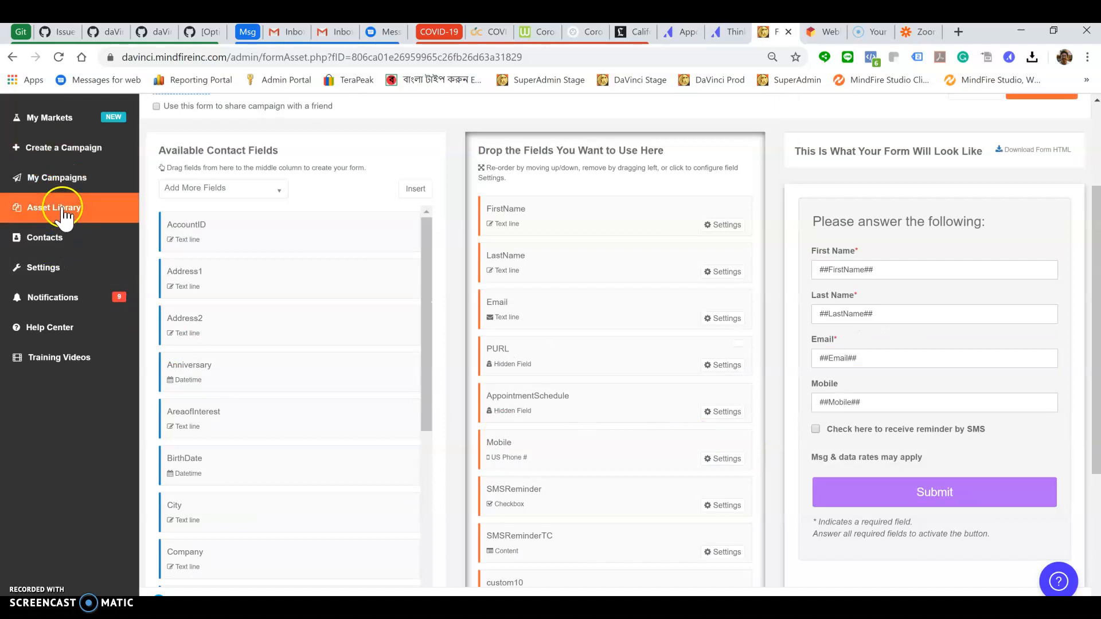
Reopen the Webinar Registration Quickstart [Lander] landing page setup, then view the registration thank-you page tab
click(70, 178)
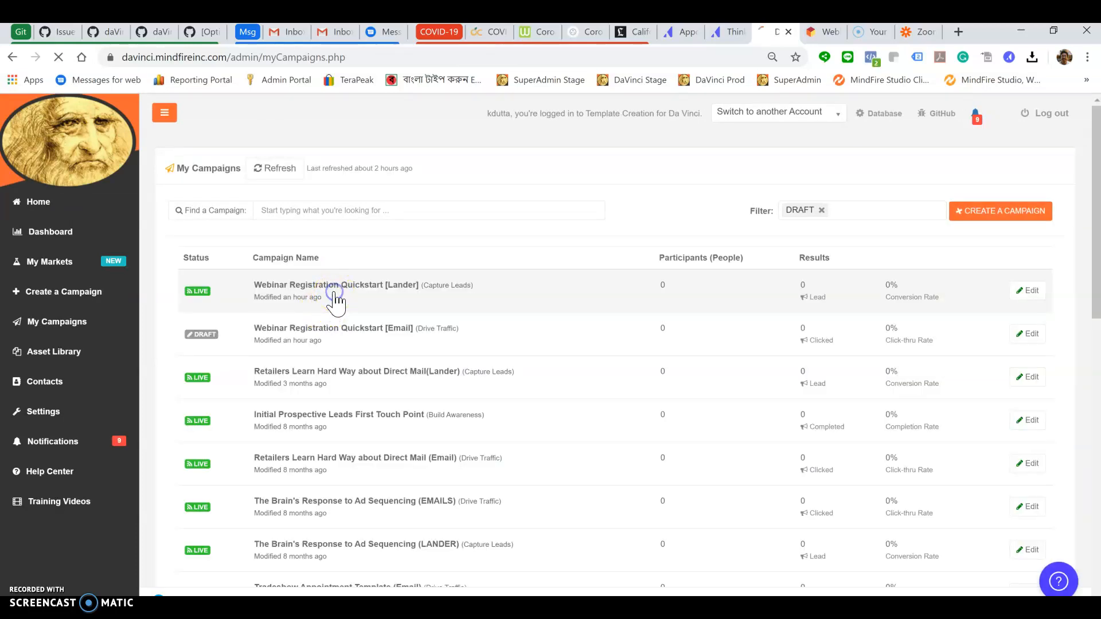
click(336, 299)
click(336, 301)
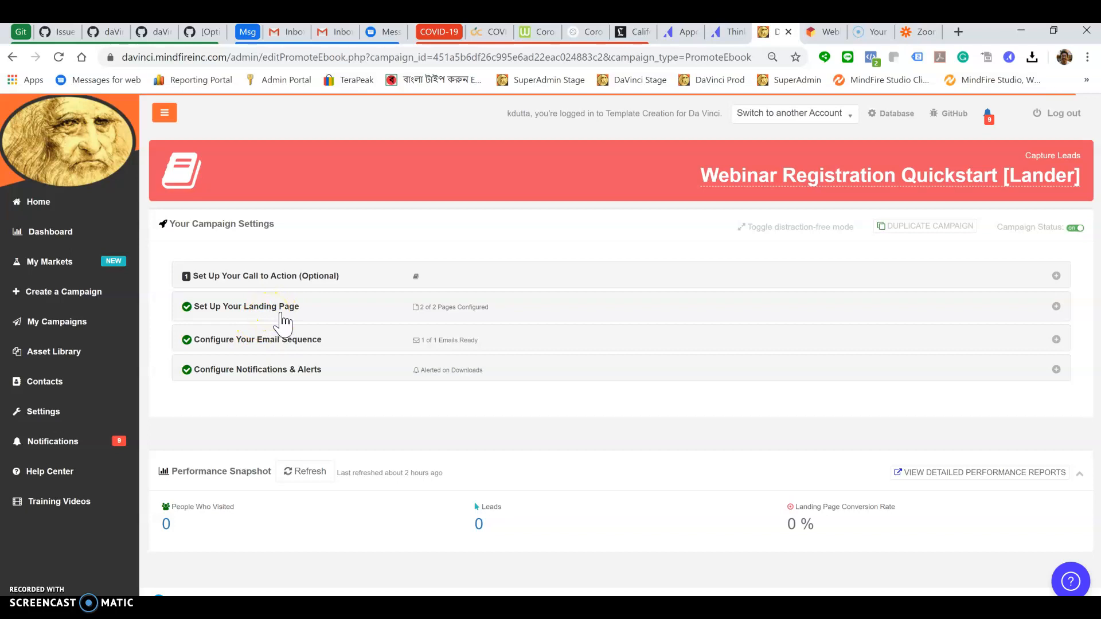
click(276, 309)
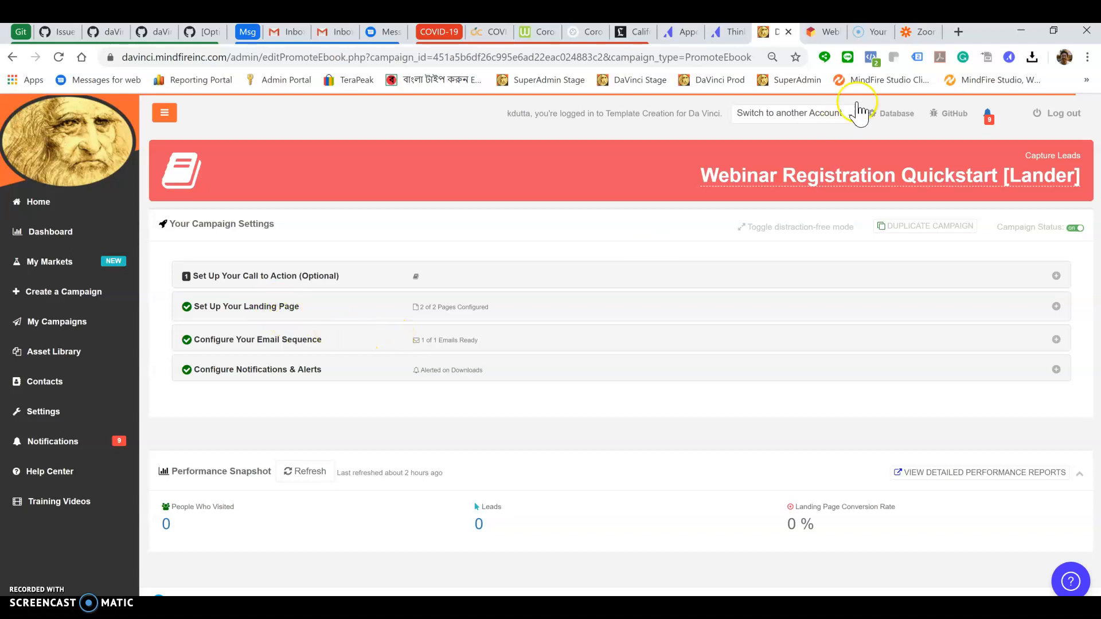
click(830, 36)
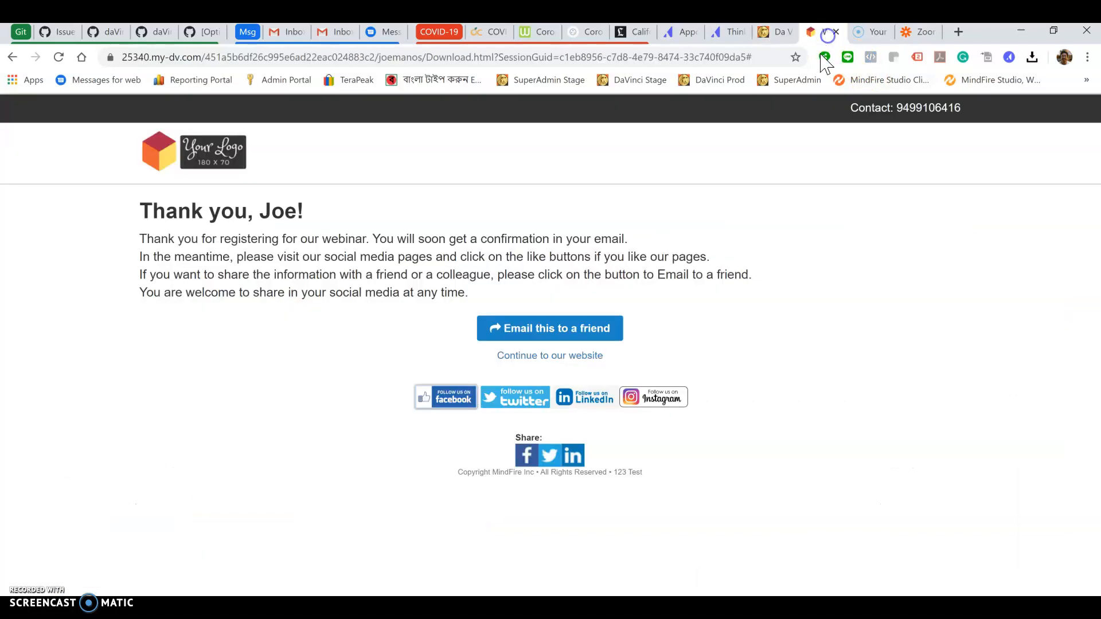
Go back twice to the filled-in Welcome.html registration form, then return to the Da Vinci campaign editor
click(15, 55)
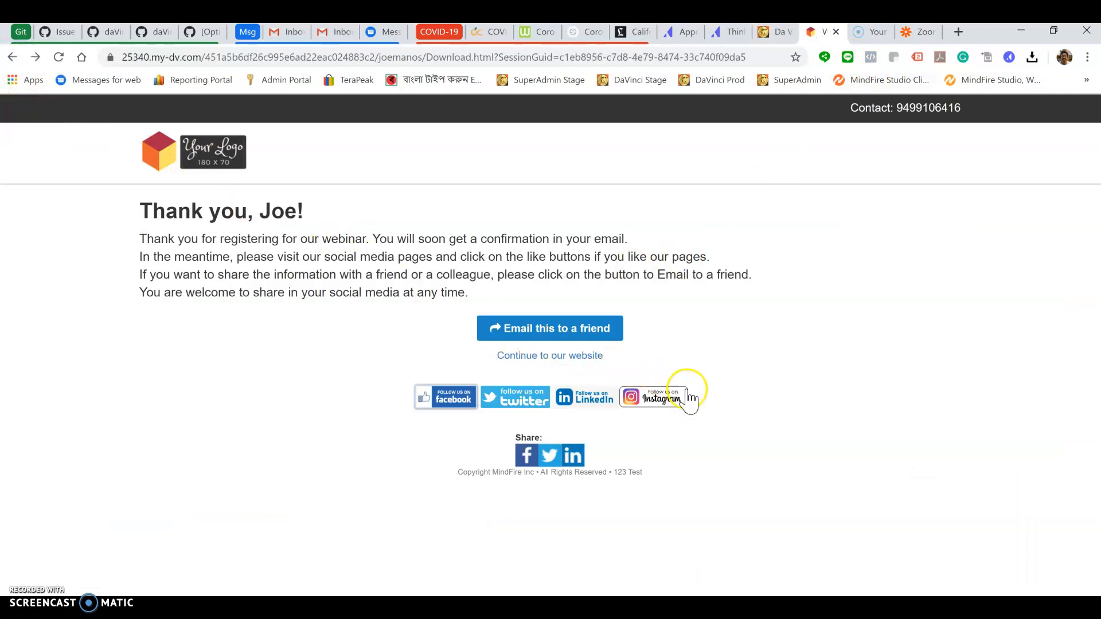
click(13, 58)
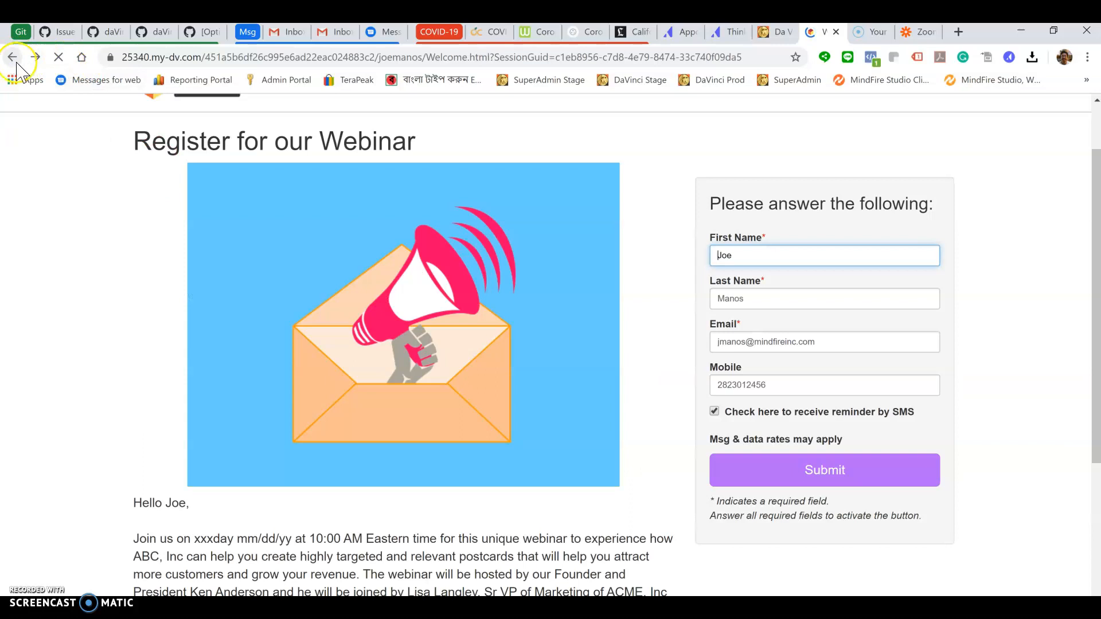
click(775, 32)
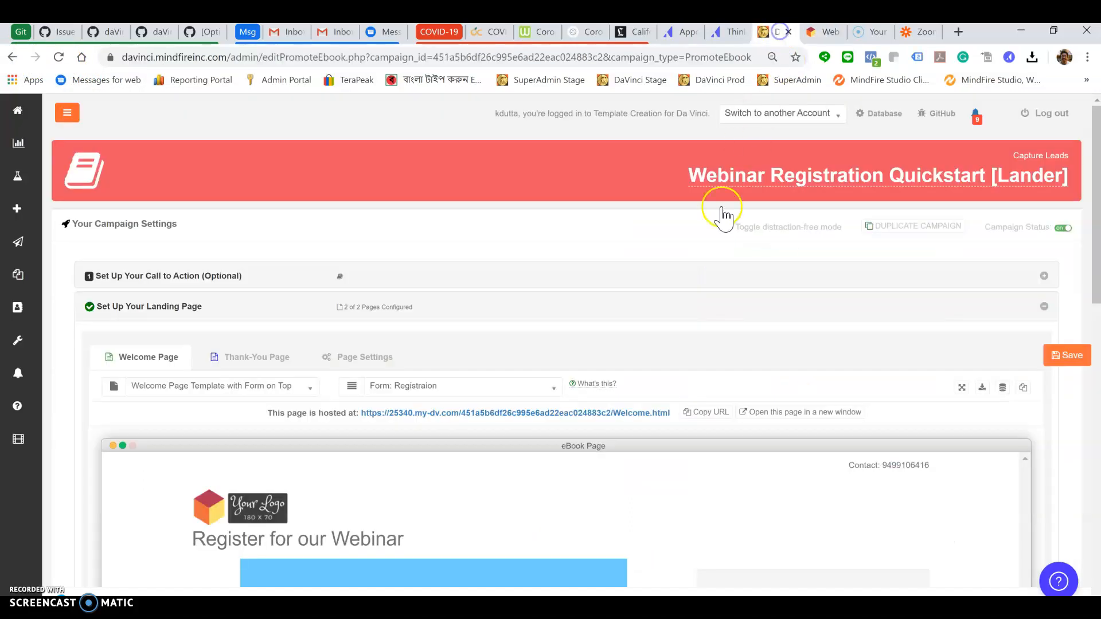
In Page Settings, toggle SMS Reminder off and on and check its 06/30/2020 08:00AM start time
click(369, 357)
scroll(476, 345, down, 9)
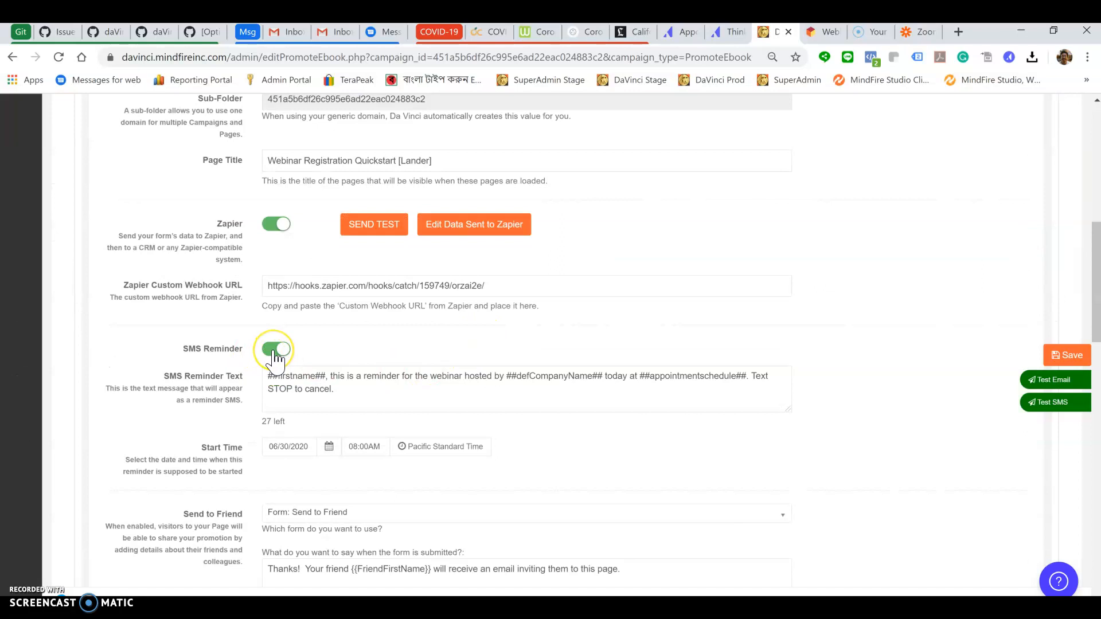
click(277, 351)
click(276, 351)
click(271, 377)
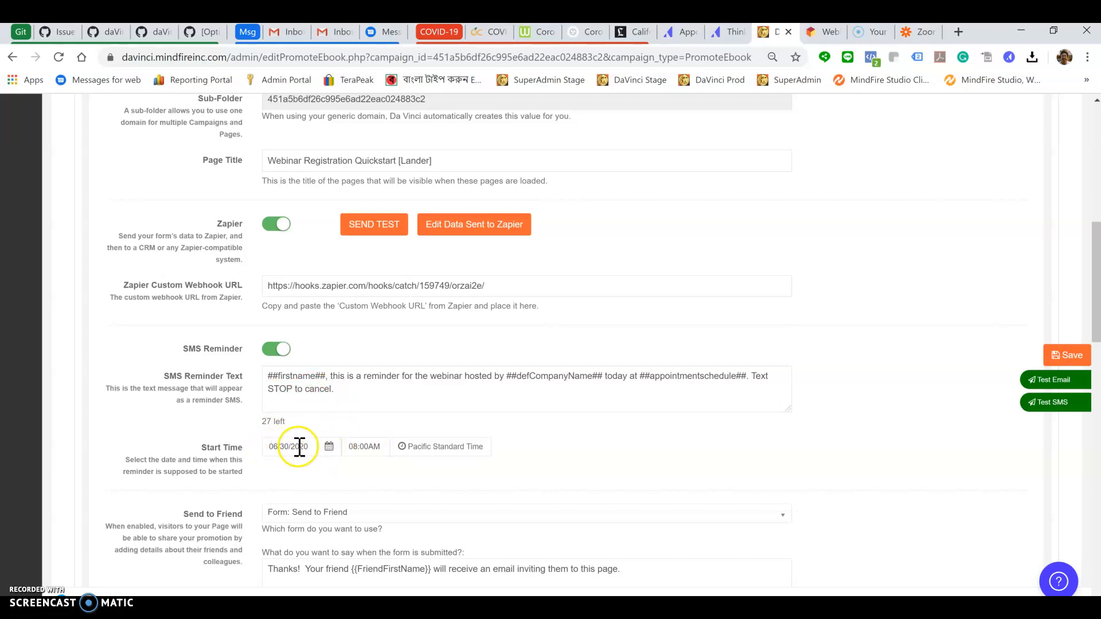
click(329, 450)
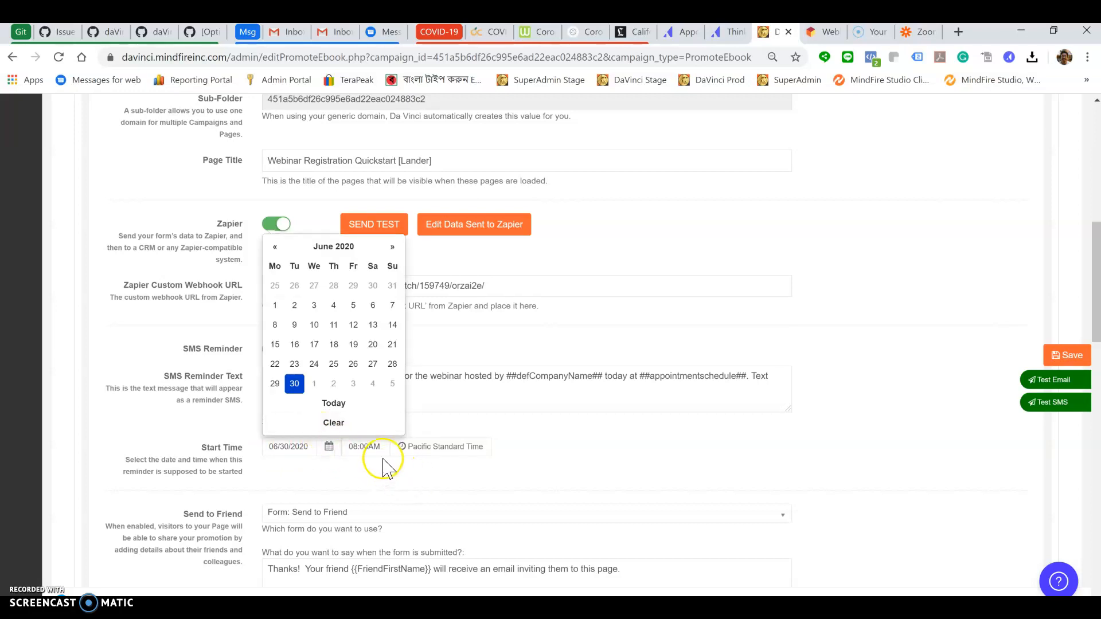
click(565, 465)
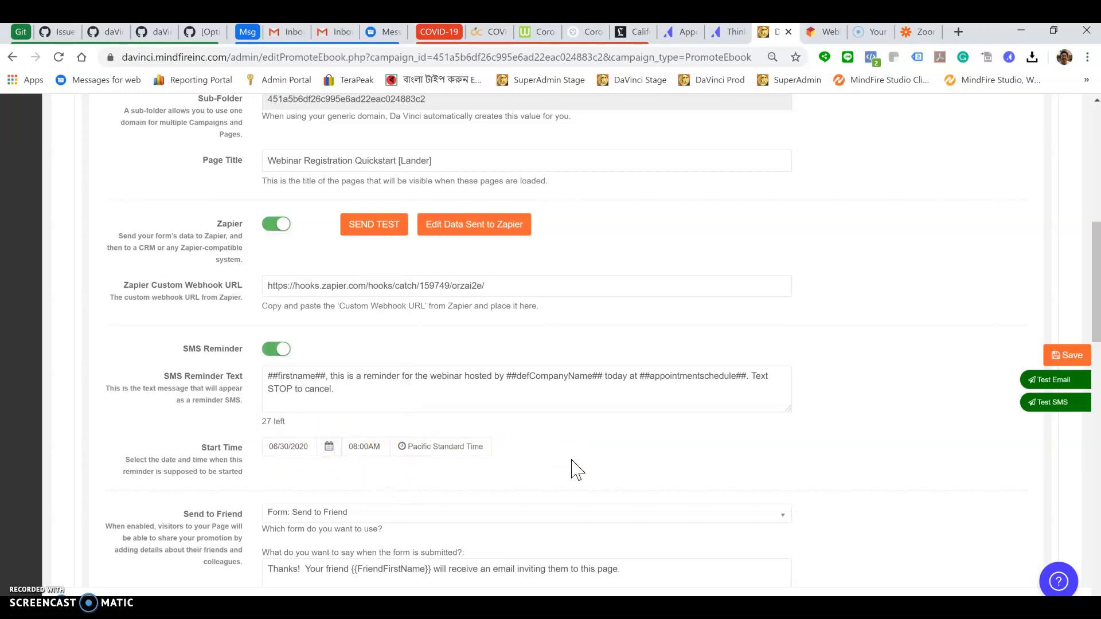